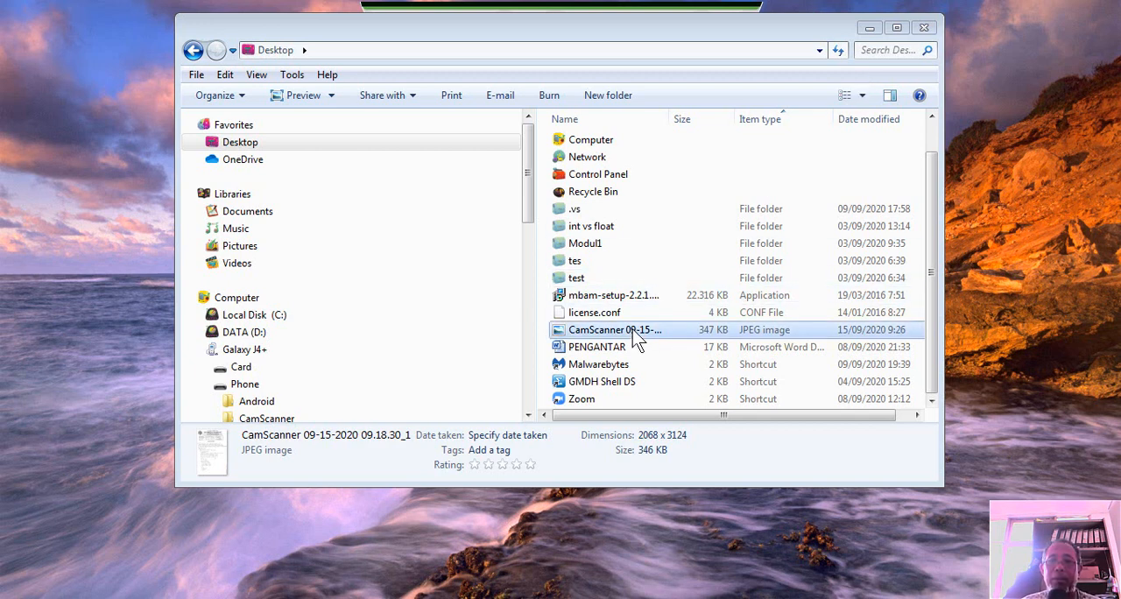
# Preview the CamScanner 09-15-2020 09.18.30_1 image from the Desktop folder, close the preview, and open the file in Paint
pyautogui.doubleClick(615, 330)
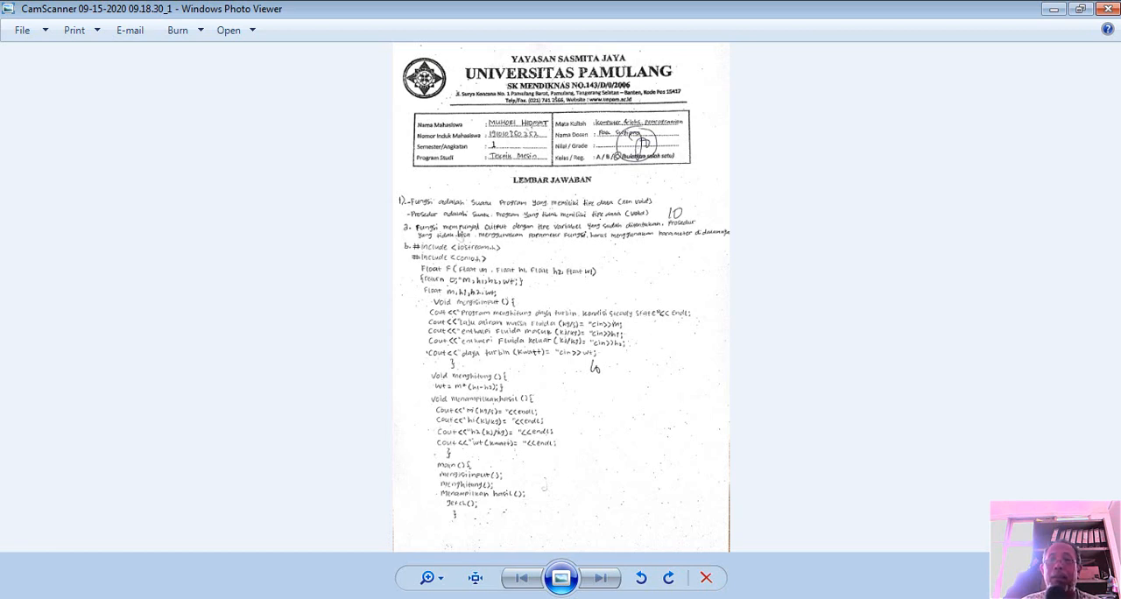
pyautogui.click(1108, 9)
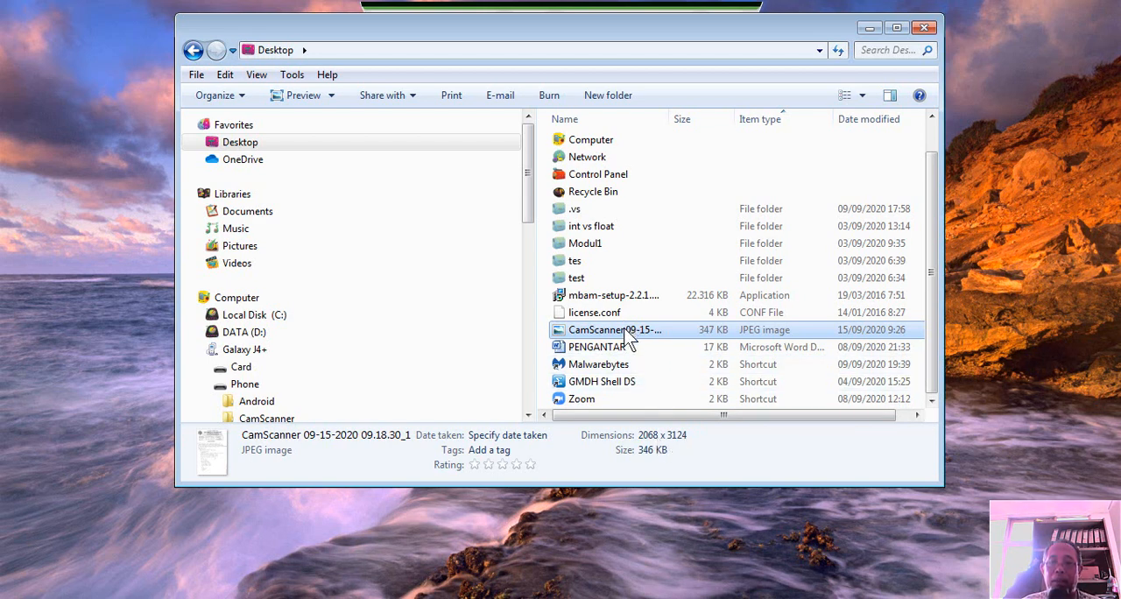
pyautogui.rightClick(629, 339)
pyautogui.moveTo(669, 334)
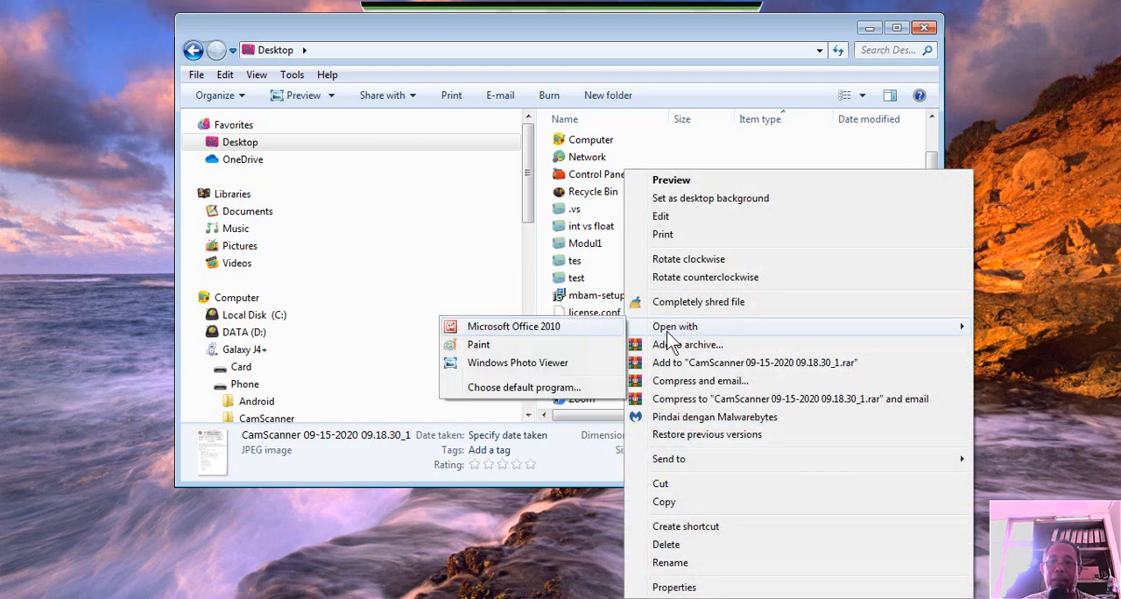
pyautogui.click(603, 277)
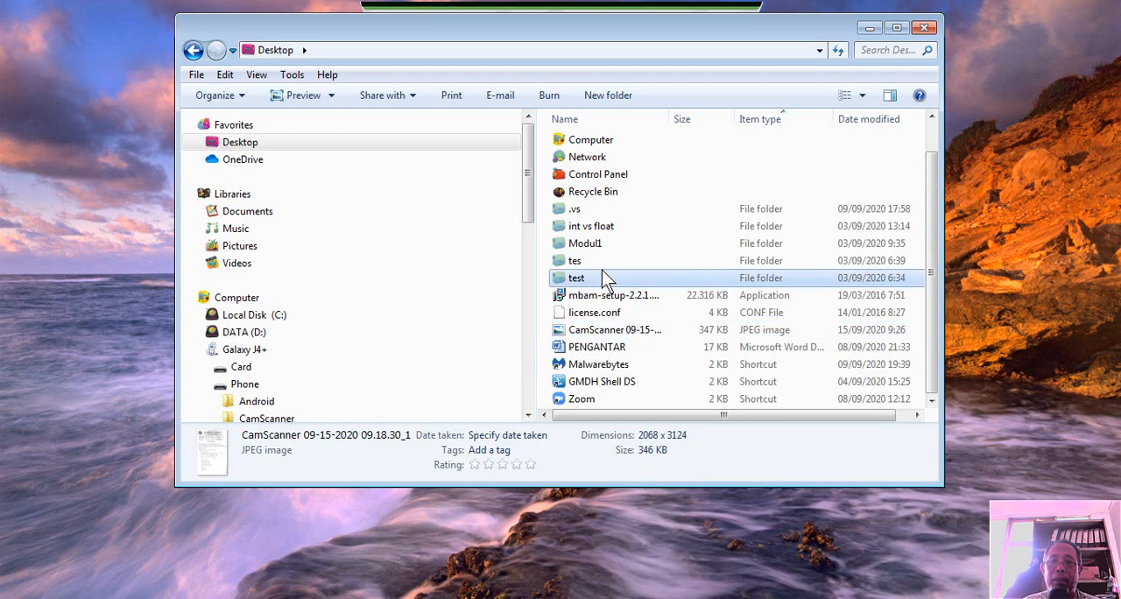
pyautogui.click(613, 336)
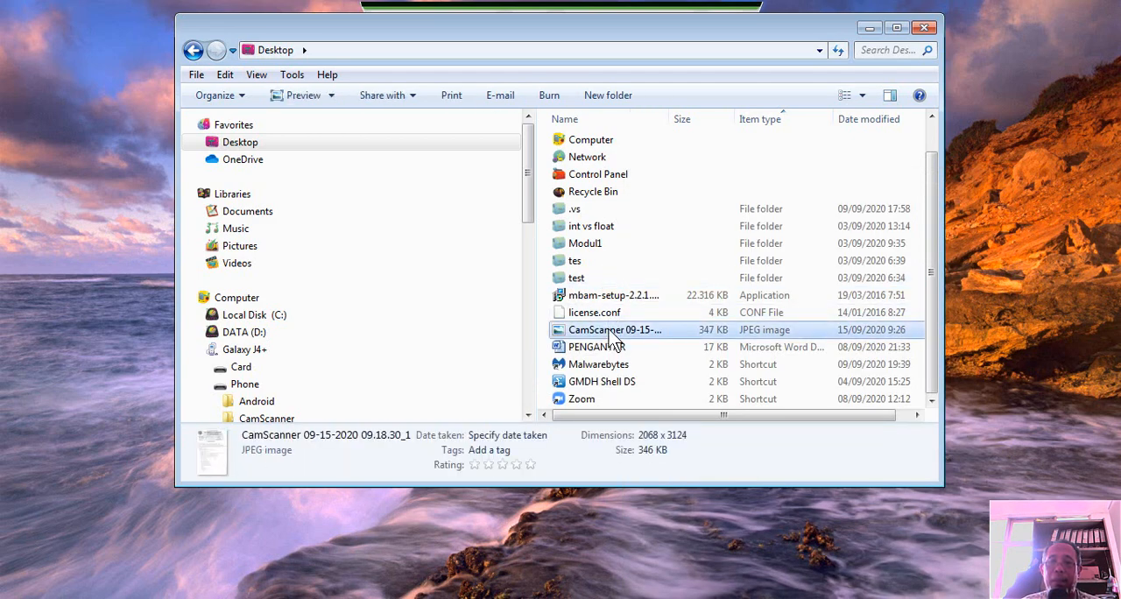
pyautogui.rightClick(613, 337)
pyautogui.moveTo(661, 329)
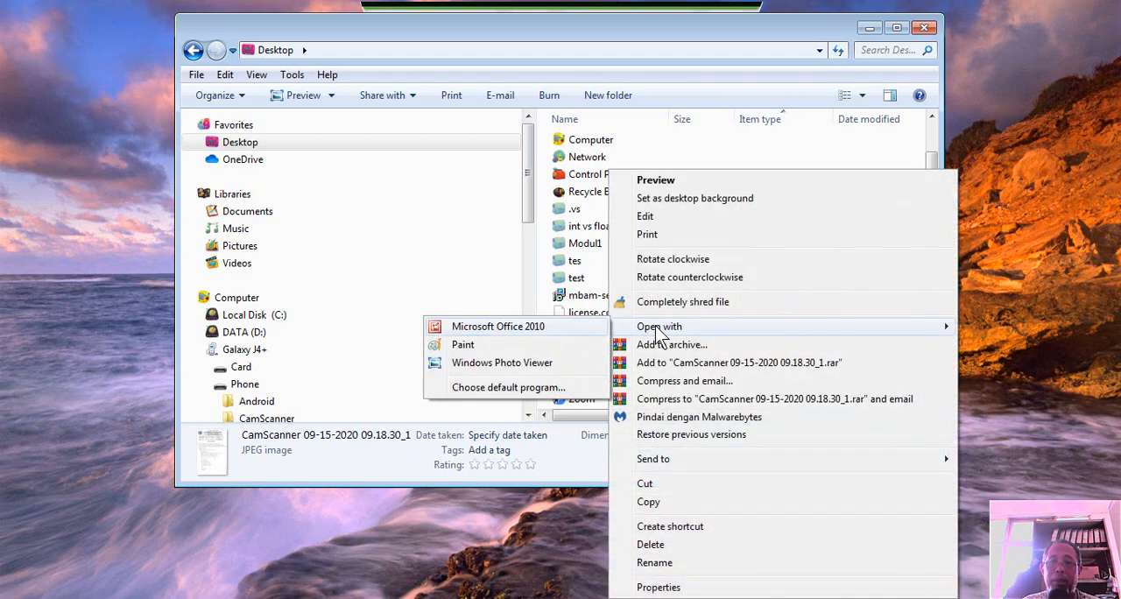
pyautogui.click(566, 346)
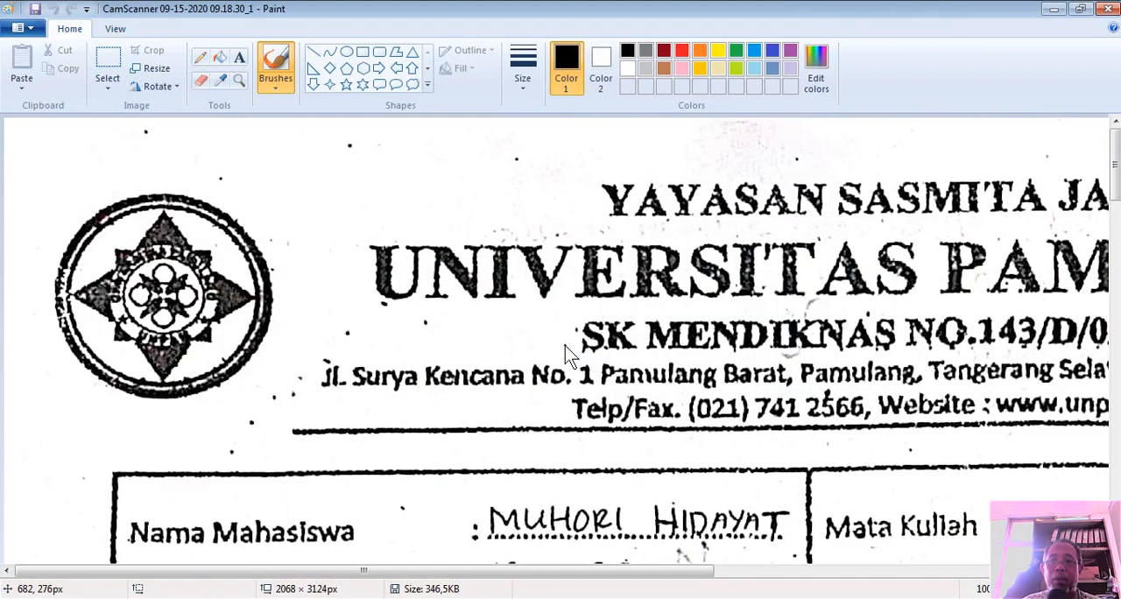
# Resize the scanned image to 50 percent horizontally and vertically, keeping the aspect ratio
pyautogui.click(149, 73)
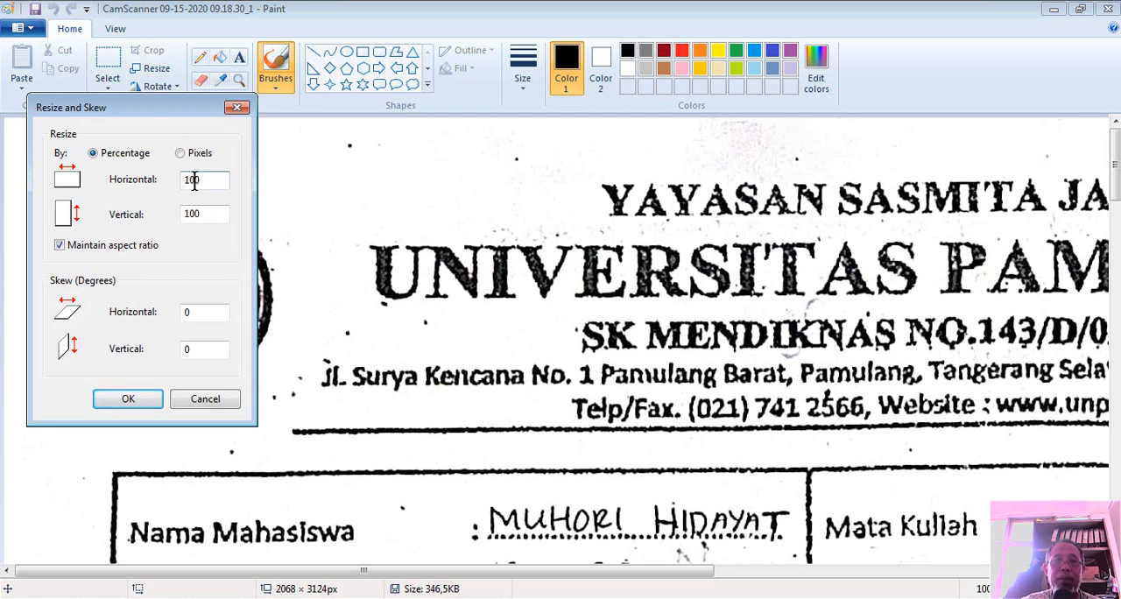
pyautogui.press('BackSpace')
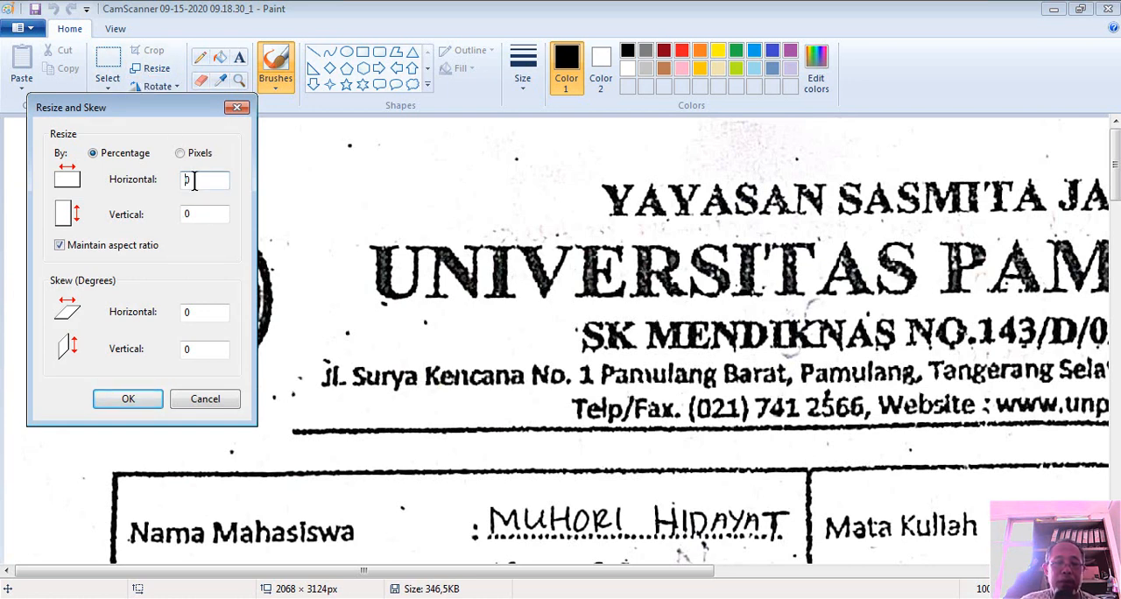
pyautogui.write('100')
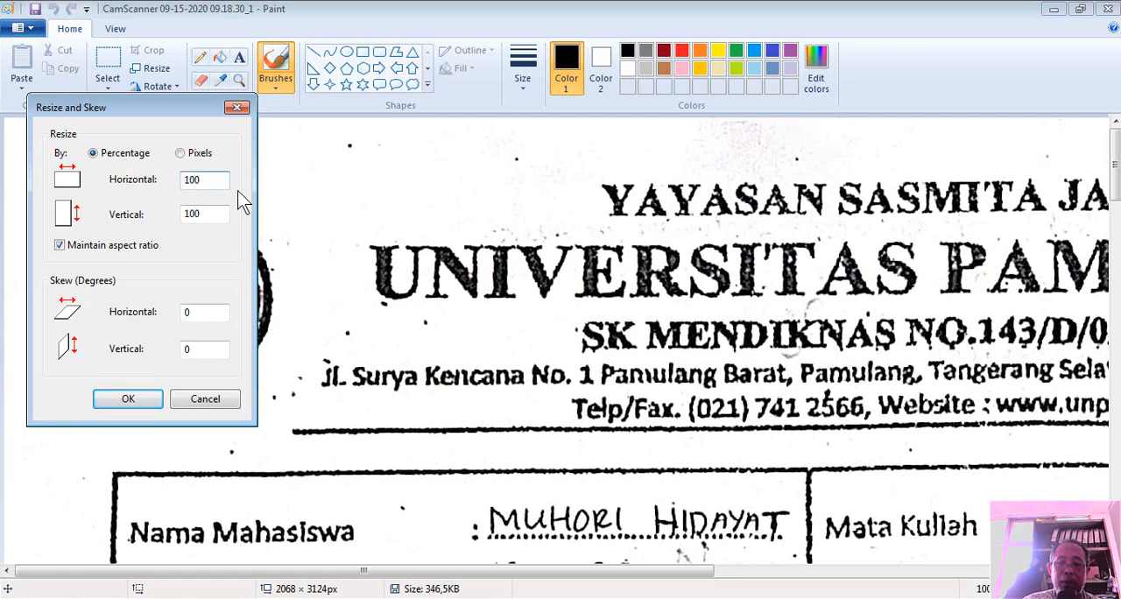
pyautogui.press('BackSpace')
pyautogui.press('BackSpace')
pyautogui.write('50')
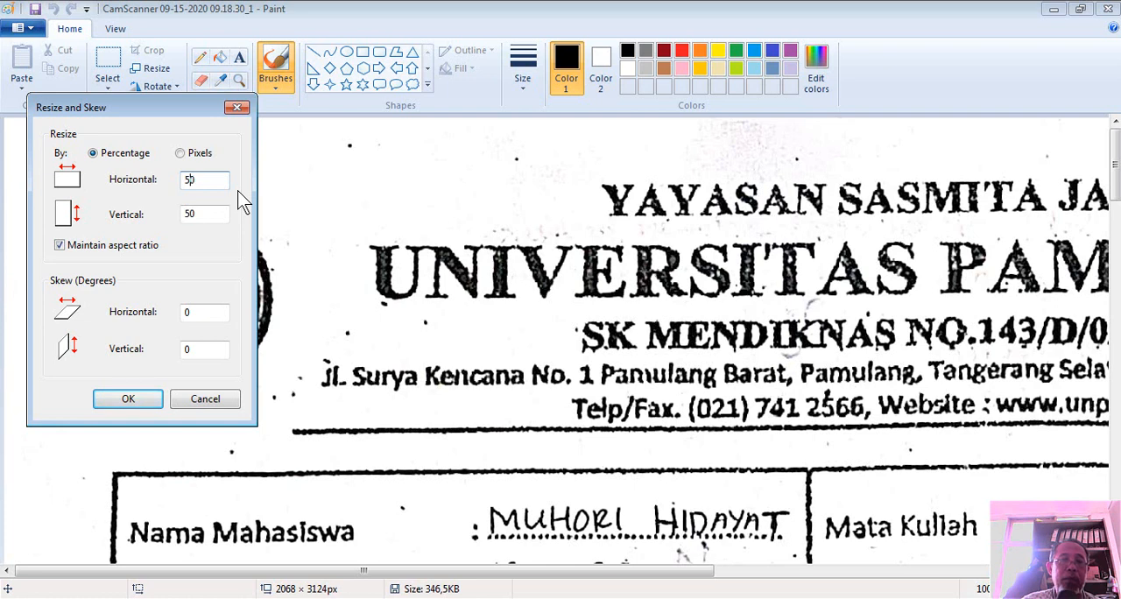
pyautogui.click(128, 399)
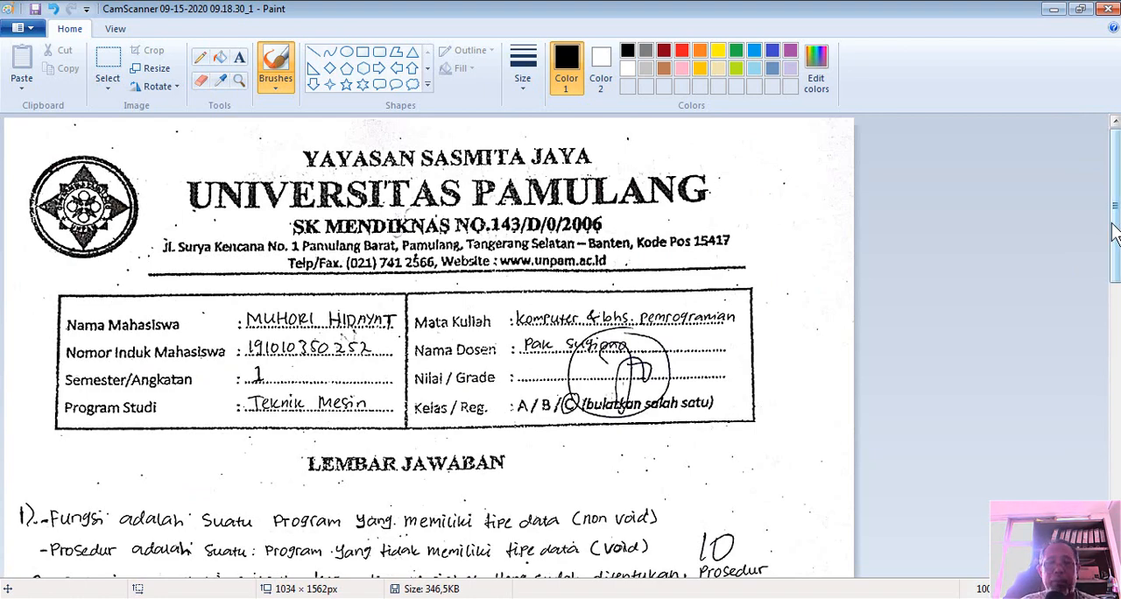
# Shrink the scan further by resizing it to 75 percent in both directions with the aspect ratio maintained
pyautogui.moveTo(1115, 233)
pyautogui.mouseDown()
pyautogui.moveTo(1114, 512)
pyautogui.moveTo(1079, 182)
pyautogui.mouseUp()
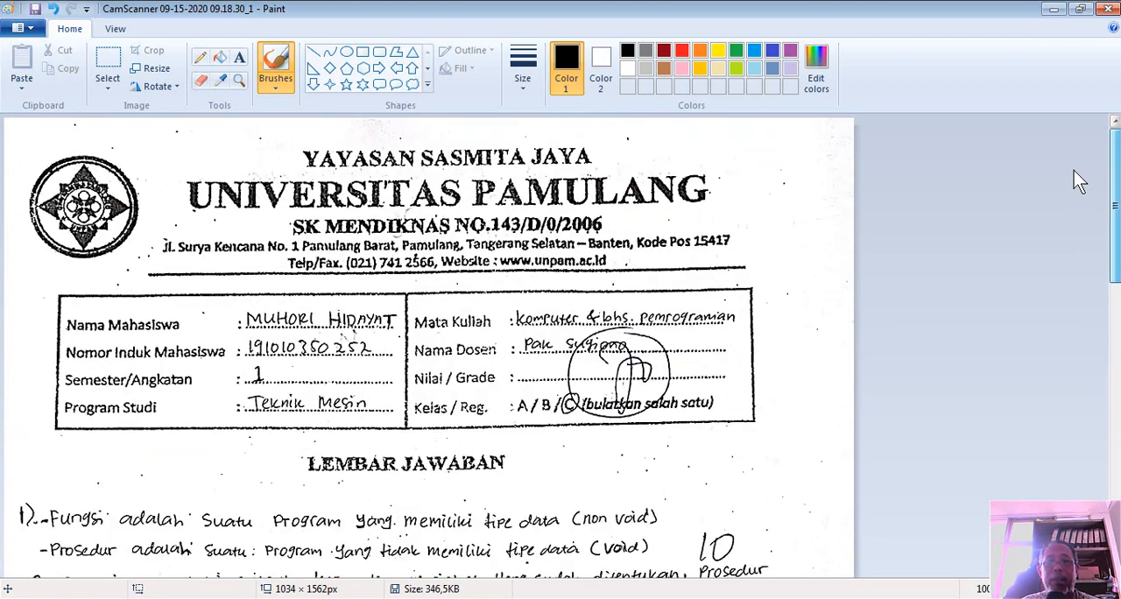
pyautogui.click(156, 69)
pyautogui.click(196, 180)
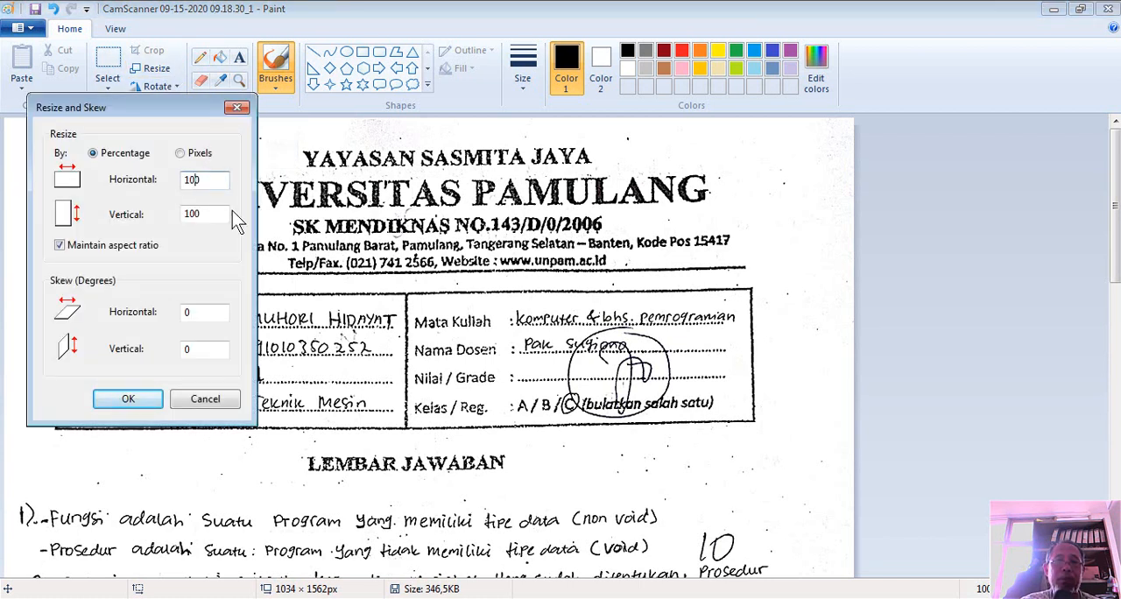
pyautogui.press('BackSpace')
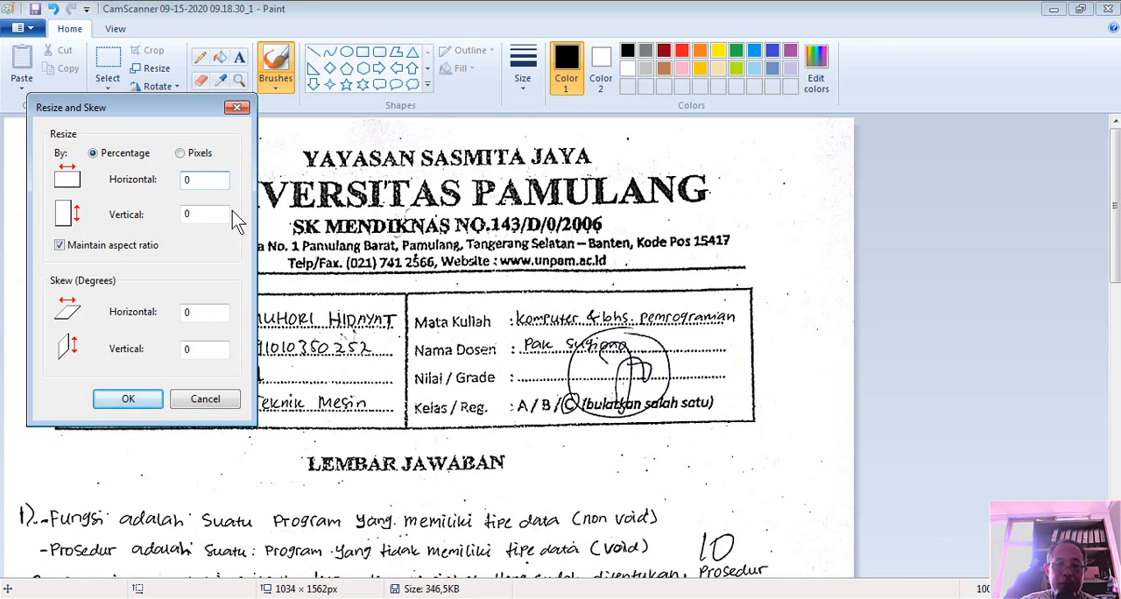
pyautogui.write('75')
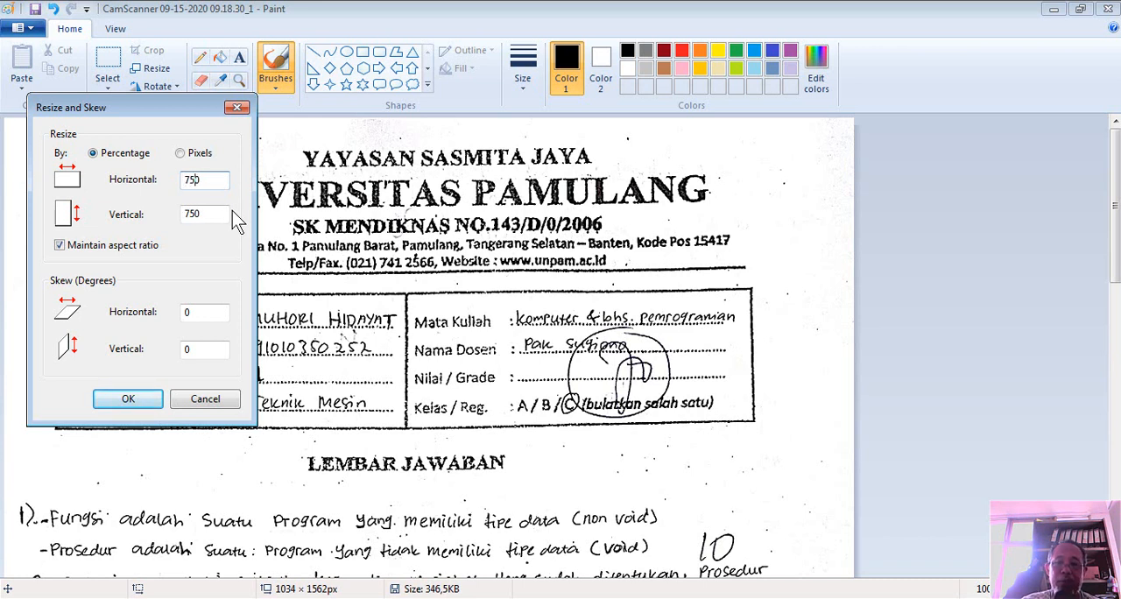
pyautogui.press('Delete')
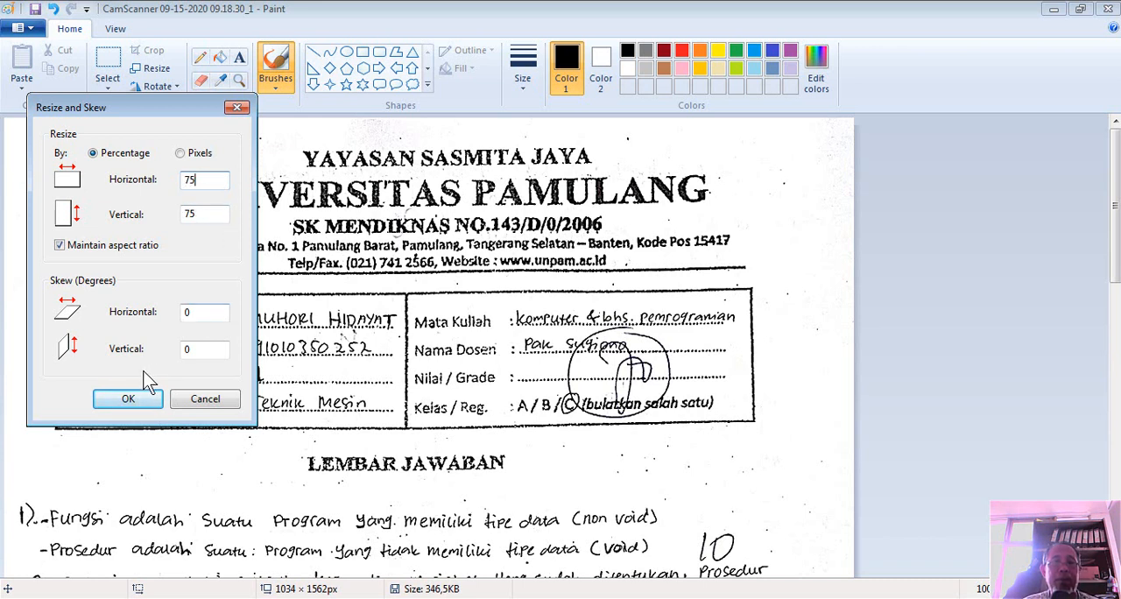
pyautogui.click(142, 401)
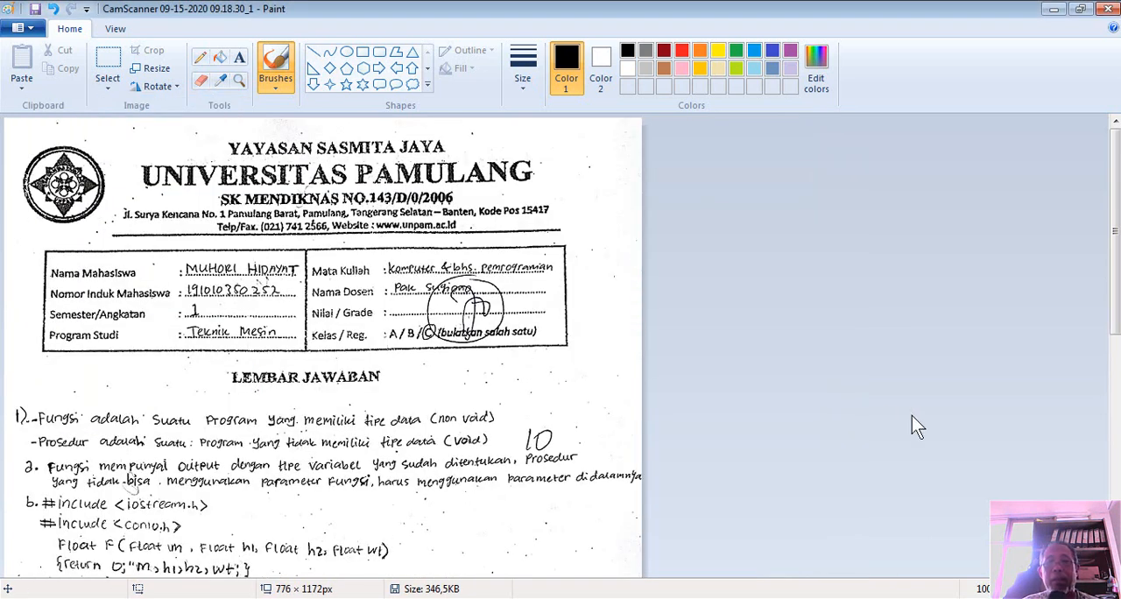
# Erase the page's lower right edge line, the faint mark beside the main() code and the handwritten mark below the daya turbin line
pyautogui.scroll(-10, 1117, 188)
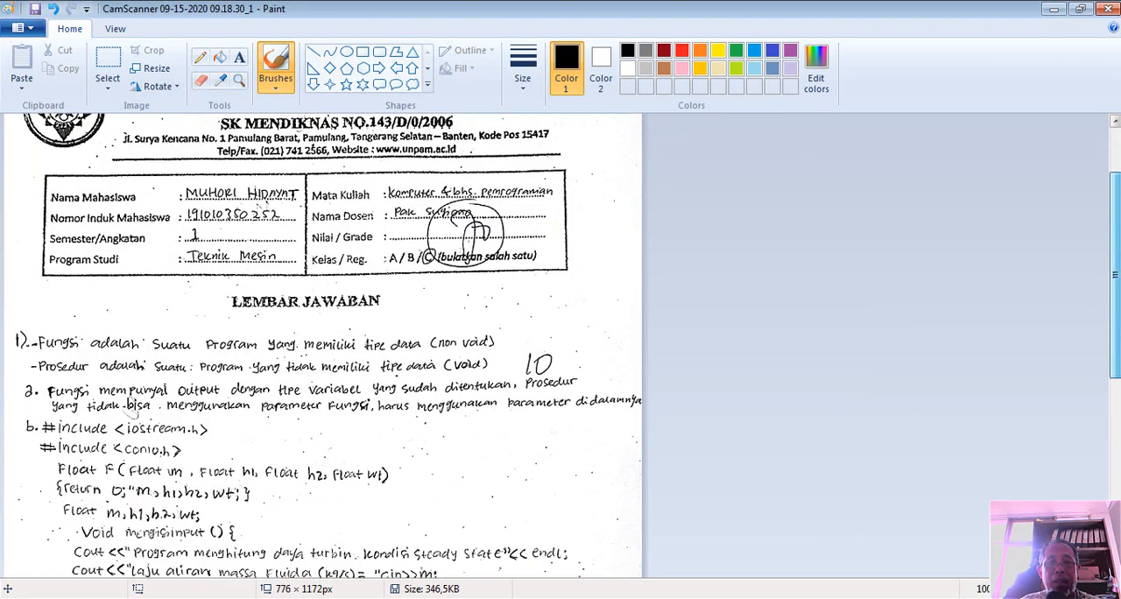
pyautogui.scroll(10, 1052, 191)
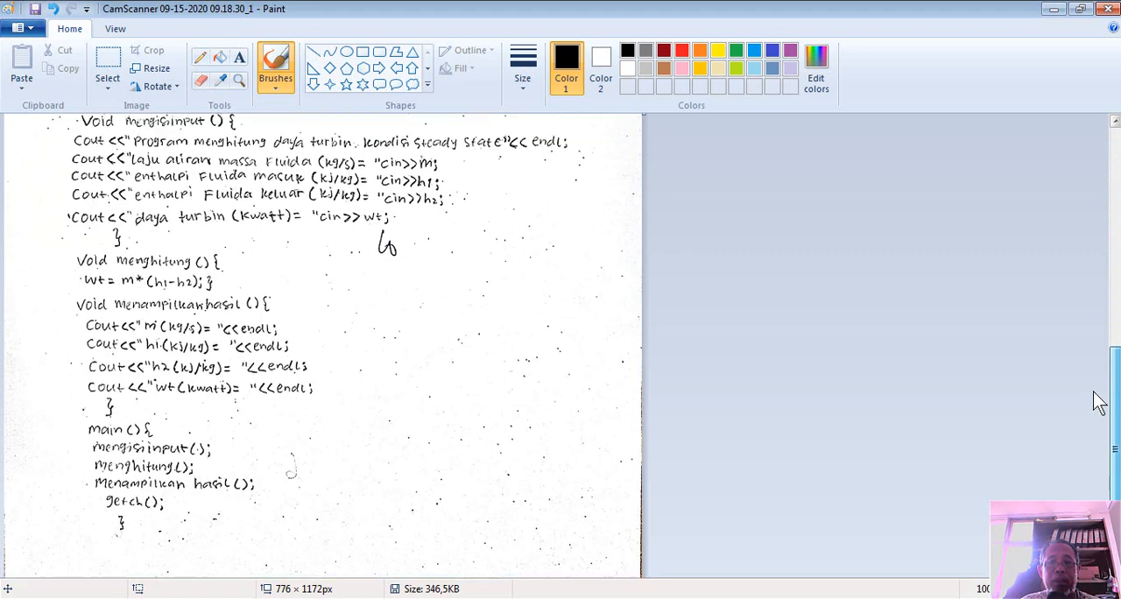
pyautogui.scroll(-10, 1033, 310)
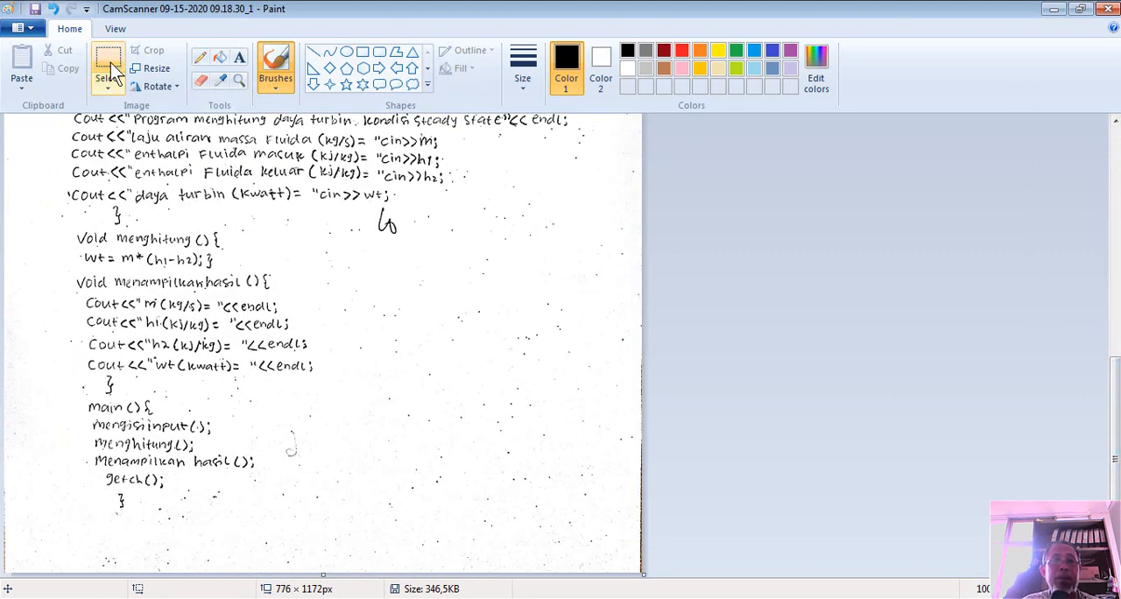
pyautogui.click(201, 82)
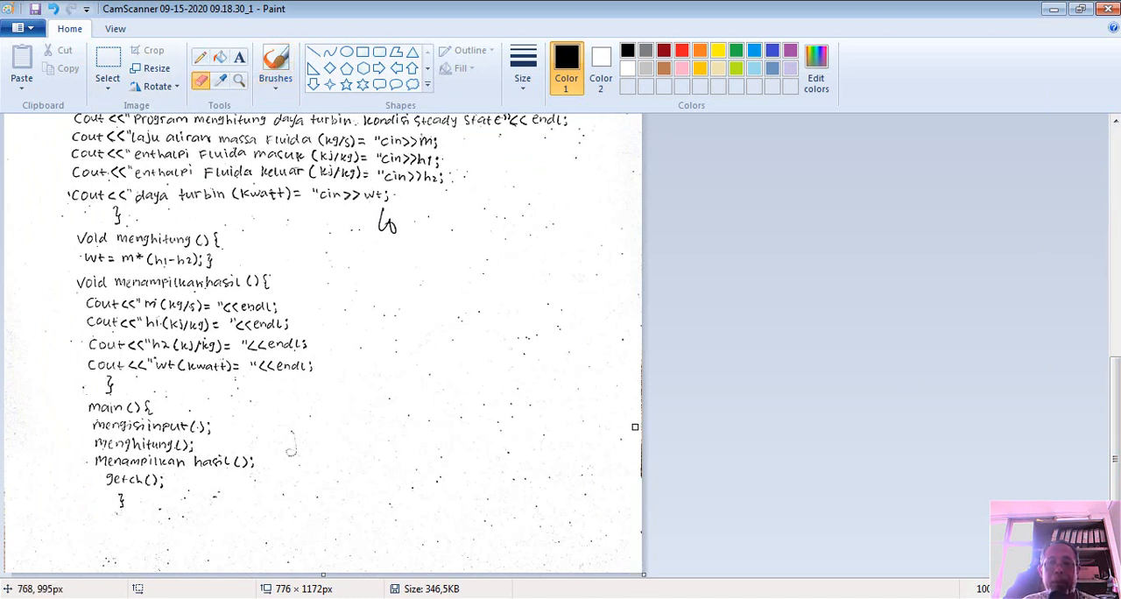
pyautogui.moveTo(647, 368)
pyautogui.mouseDown()
pyautogui.moveTo(639, 323)
pyautogui.moveTo(638, 486)
pyautogui.mouseUp()
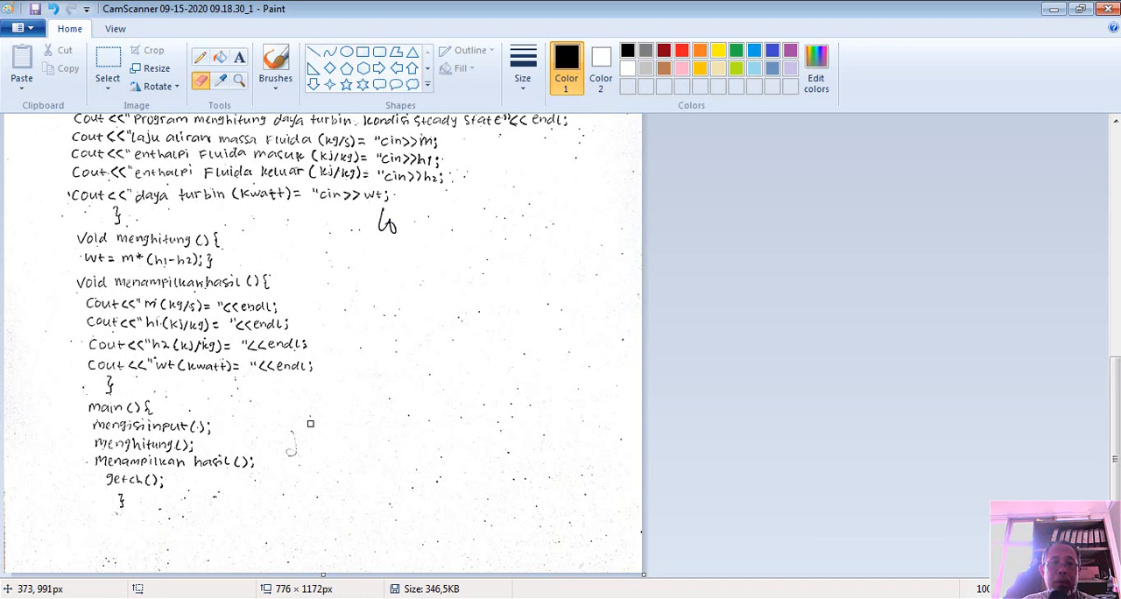
pyautogui.moveTo(290, 434); pyautogui.dragTo(288, 463)
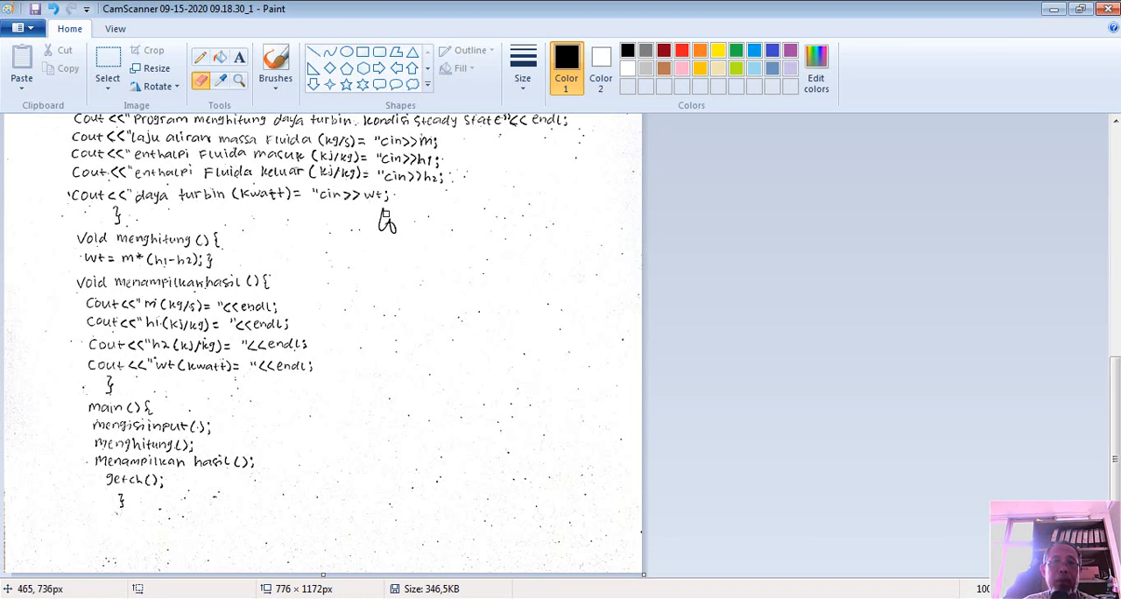
pyautogui.moveTo(381, 210)
pyautogui.mouseDown()
pyautogui.moveTo(395, 233)
pyautogui.moveTo(381, 226)
pyautogui.mouseUp()
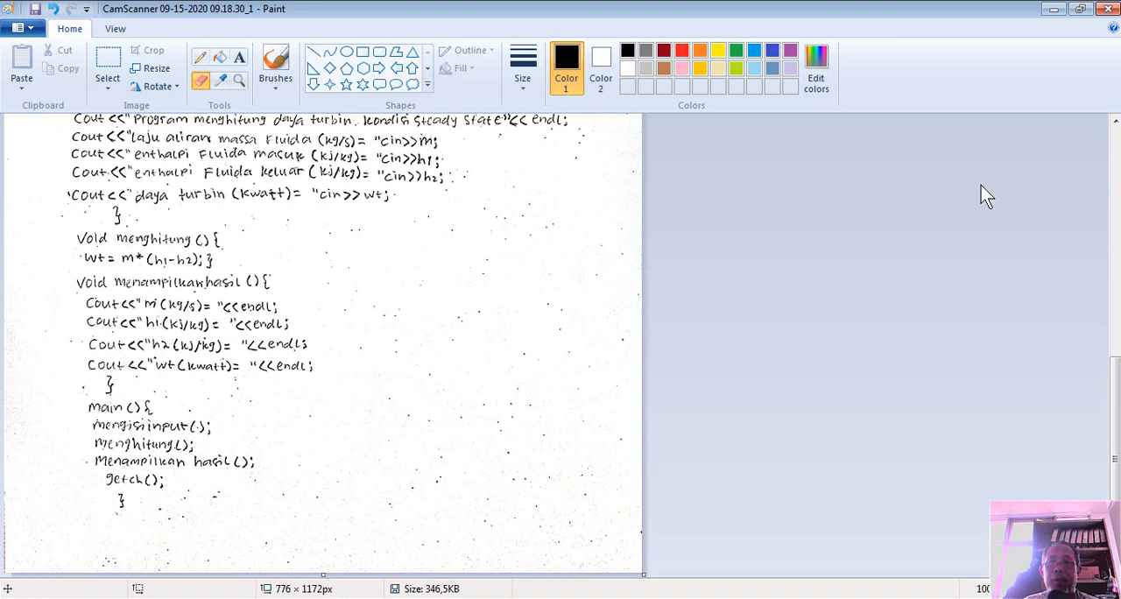
# Erase the handwritten 10 beside answer 1 and parts of the circled grade mark in the header table
pyautogui.moveTo(1114, 390); pyautogui.dragTo(1081, 225)
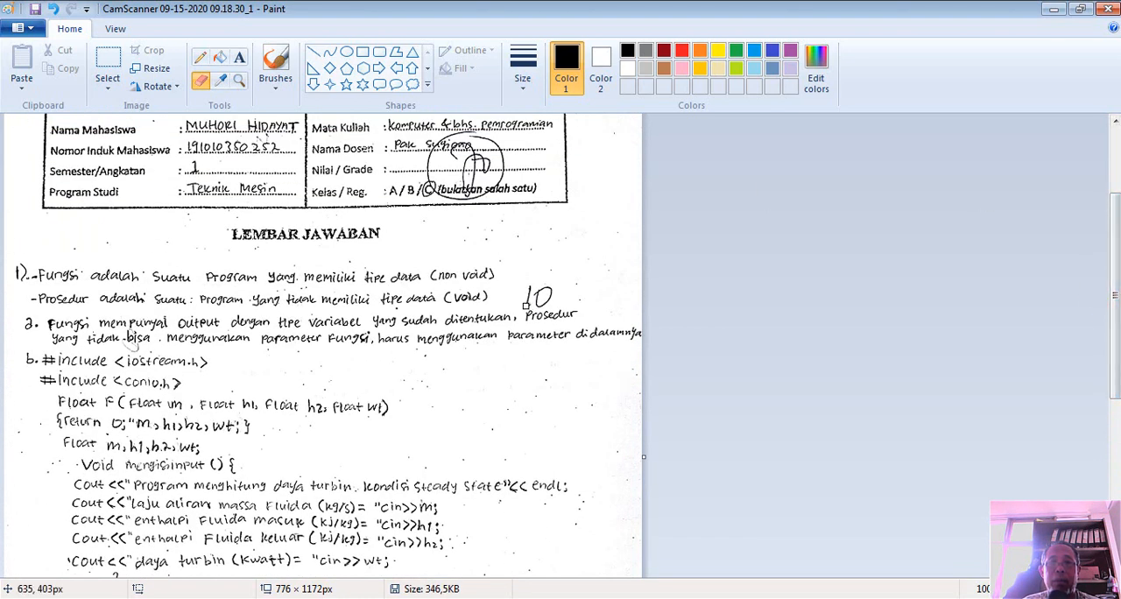
pyautogui.moveTo(527, 305)
pyautogui.mouseDown()
pyautogui.moveTo(527, 287)
pyautogui.moveTo(557, 287)
pyautogui.moveTo(538, 307)
pyautogui.moveTo(536, 293)
pyautogui.mouseUp()
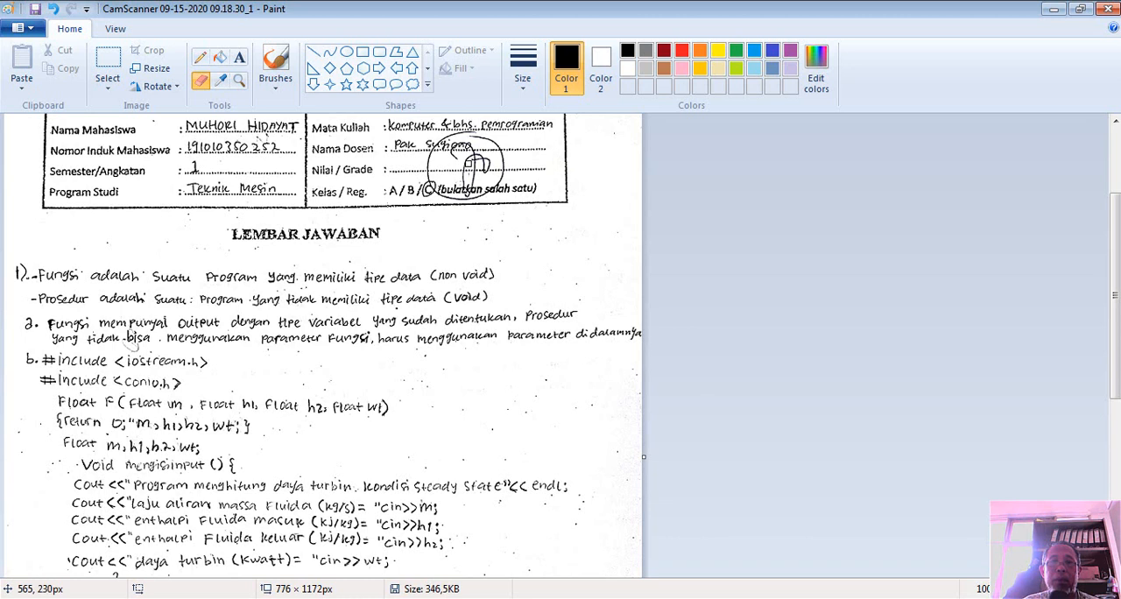
pyautogui.moveTo(480, 163)
pyautogui.mouseDown()
pyautogui.moveTo(468, 158)
pyautogui.moveTo(487, 164)
pyautogui.moveTo(483, 139)
pyautogui.moveTo(496, 143)
pyautogui.mouseUp()
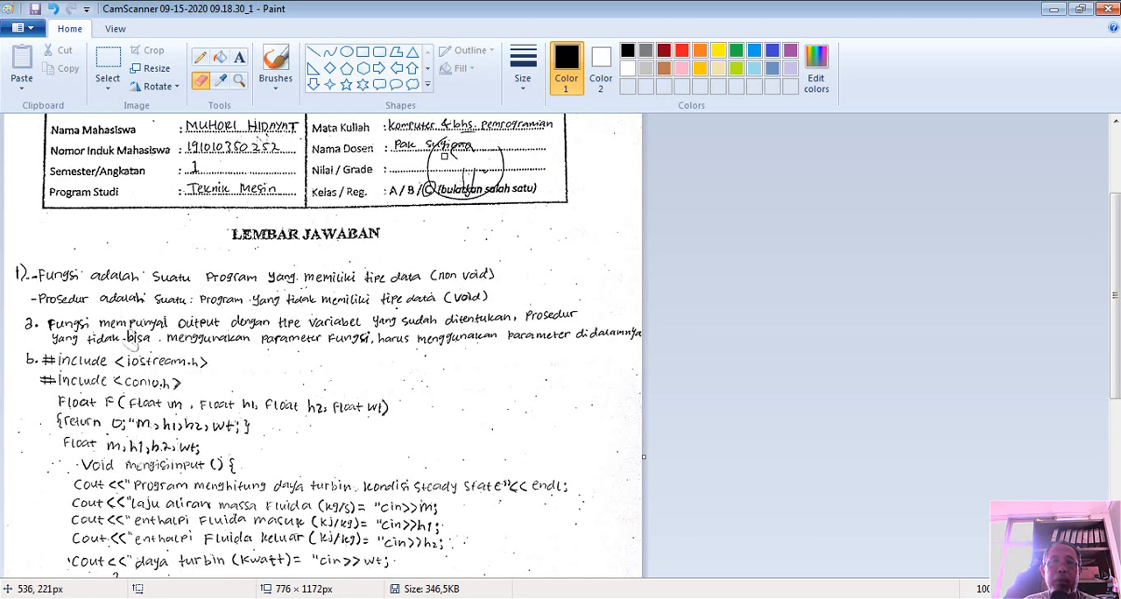
pyautogui.moveTo(431, 154); pyautogui.dragTo(427, 166)
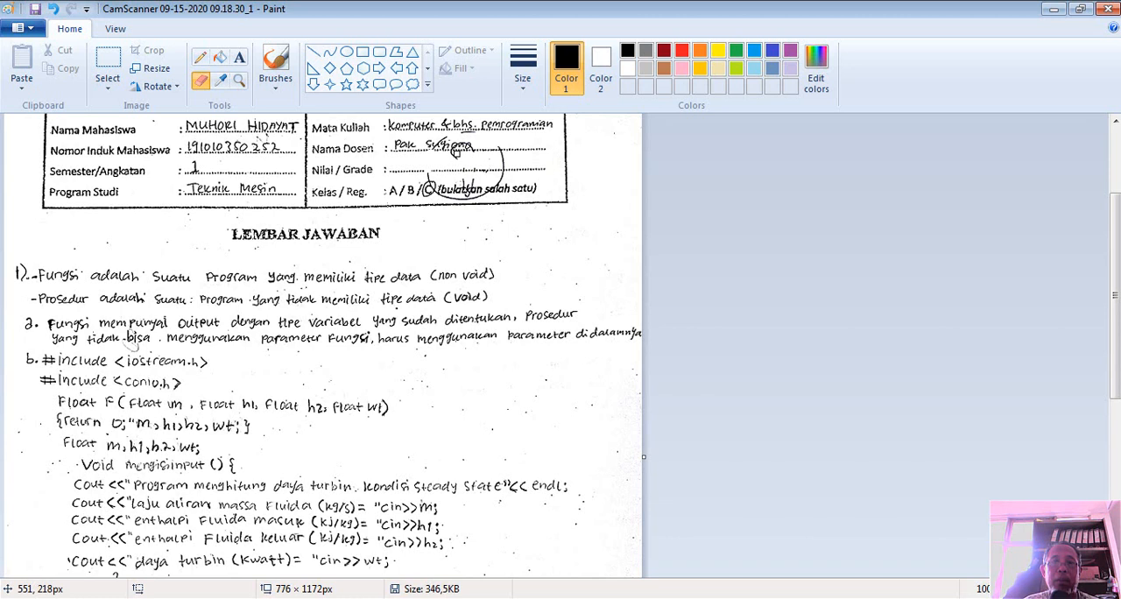
# Save the cleaned scan as a new JPEG file named tugas1 on the Desktop
pyautogui.click(30, 27)
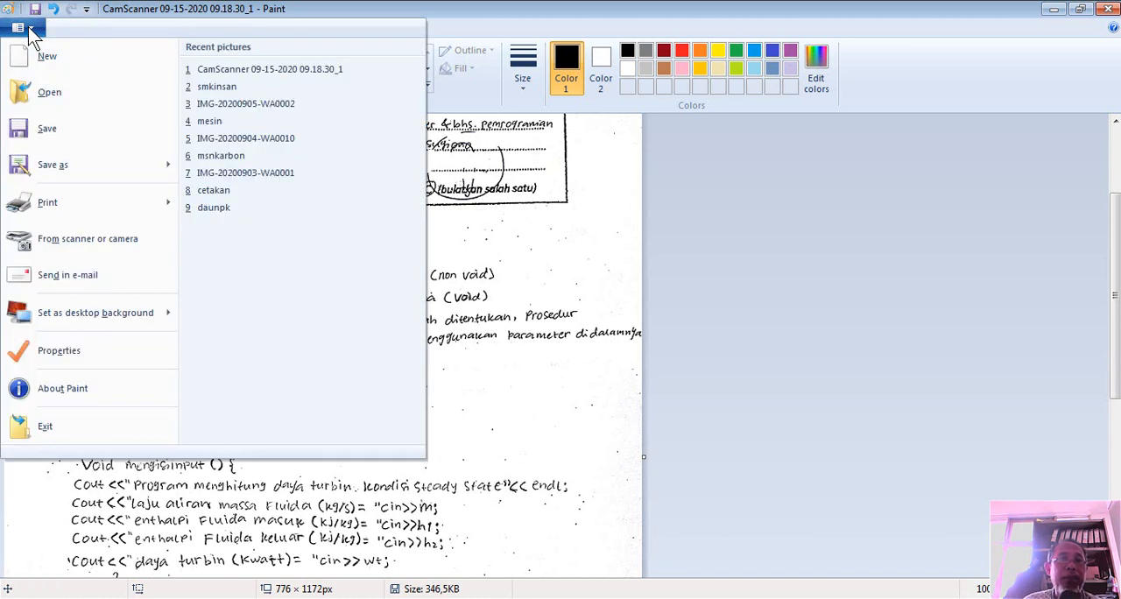
pyautogui.click(51, 165)
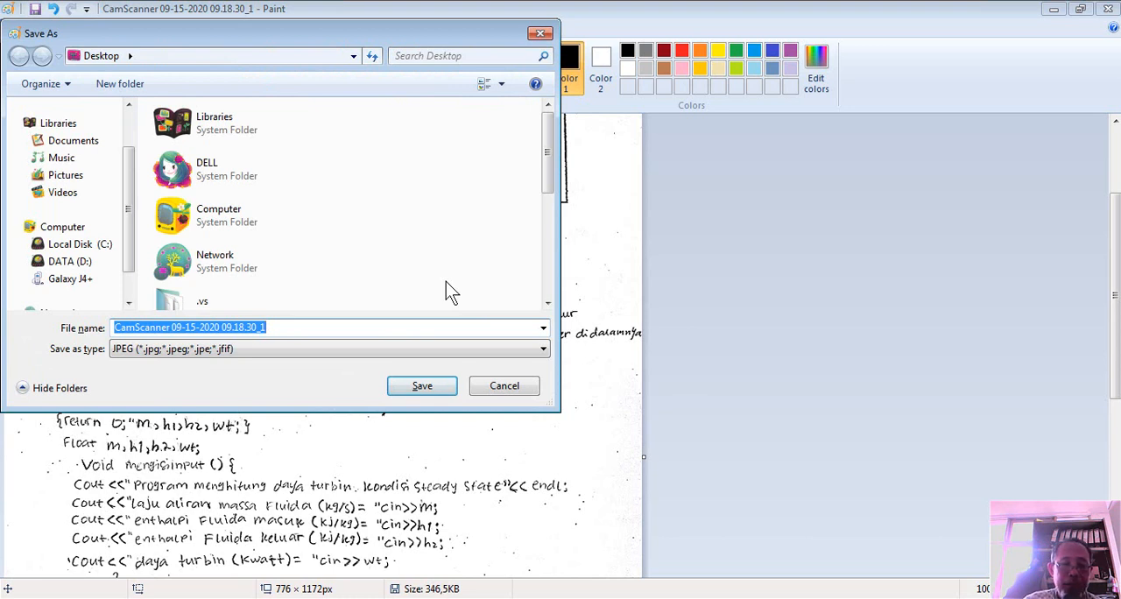
pyautogui.write('tugas')
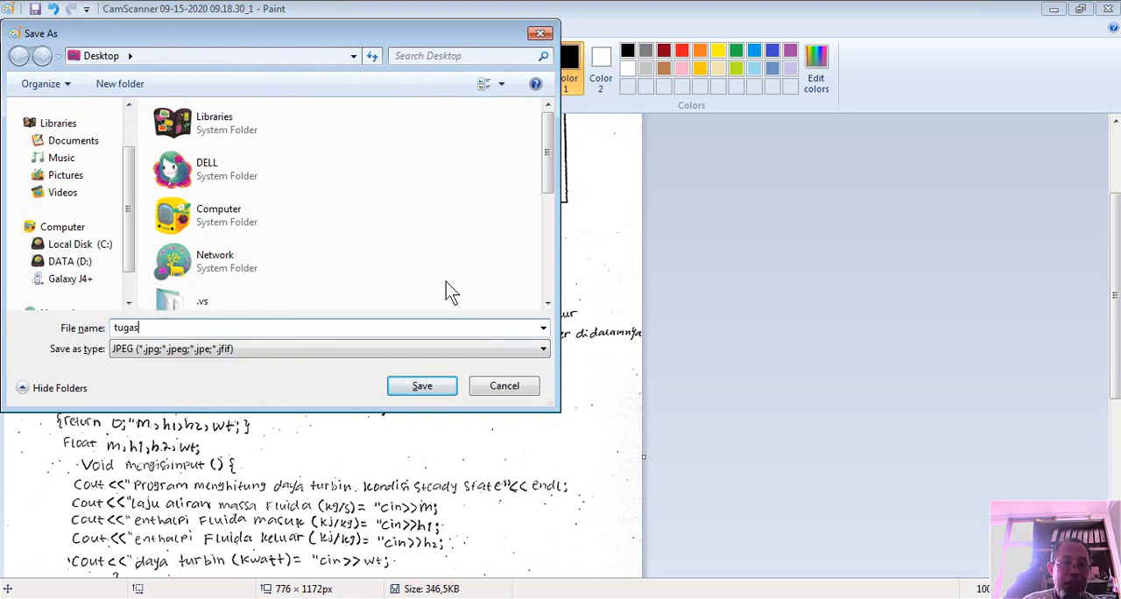
pyautogui.write('1')
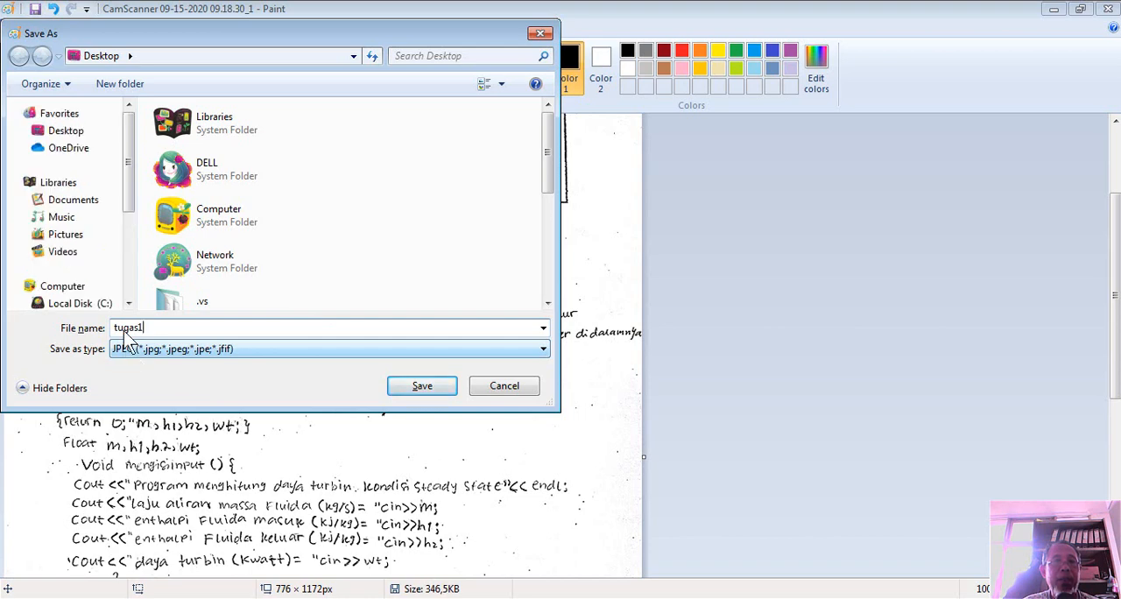
pyautogui.click(75, 131)
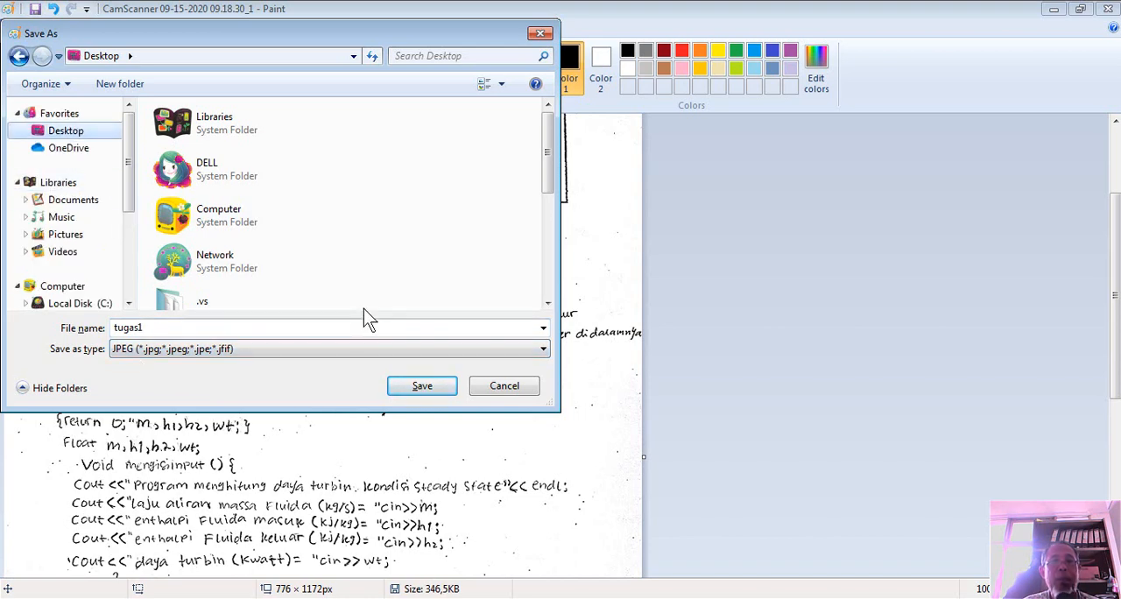
pyautogui.click(412, 390)
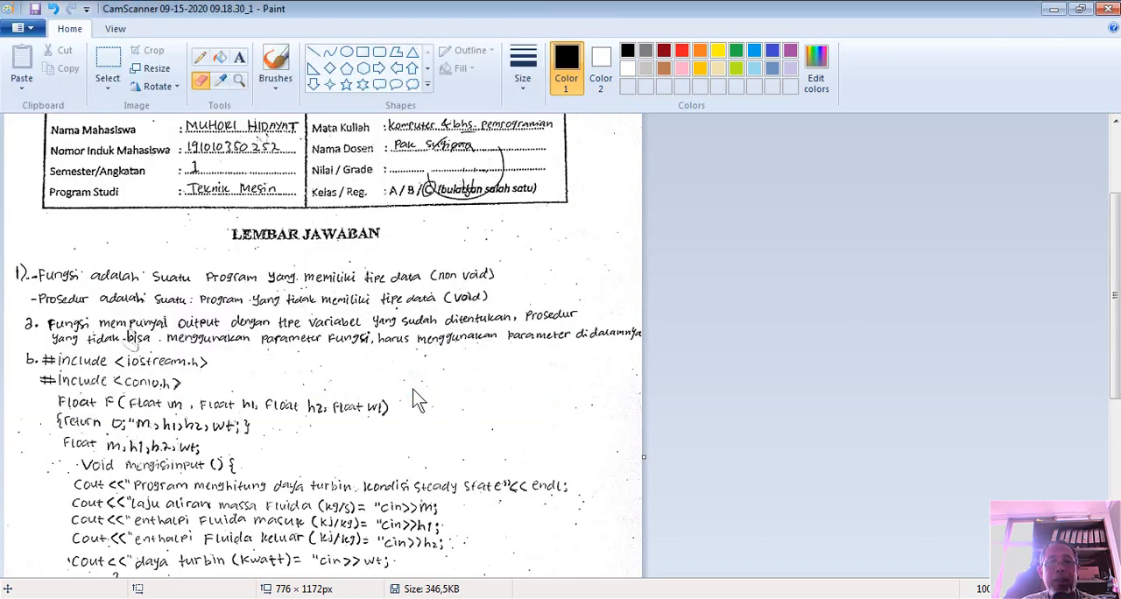
# Close Paint and switch to a new blank Microsoft Word 2010 document with the Desktop folder window minimized
pyautogui.click(1108, 11)
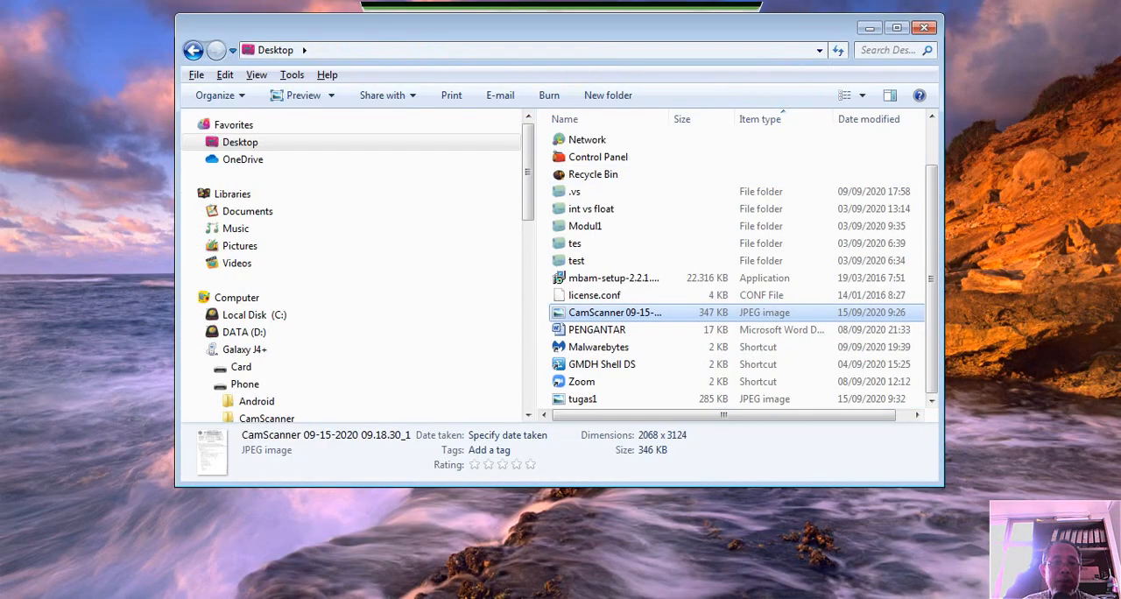
pyautogui.click(39, 589)
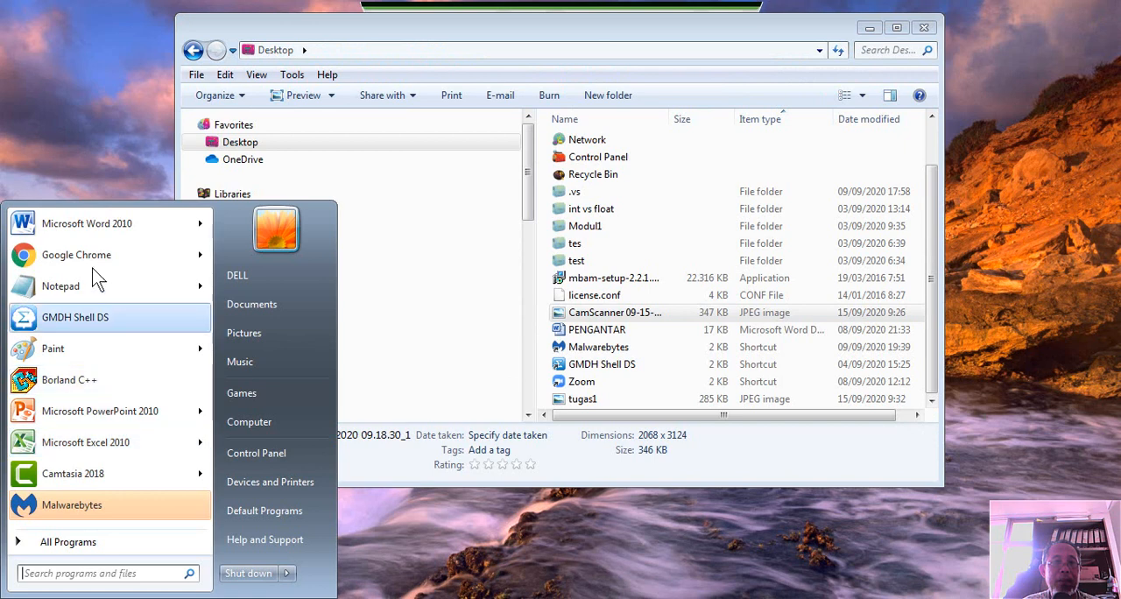
pyautogui.click(95, 229)
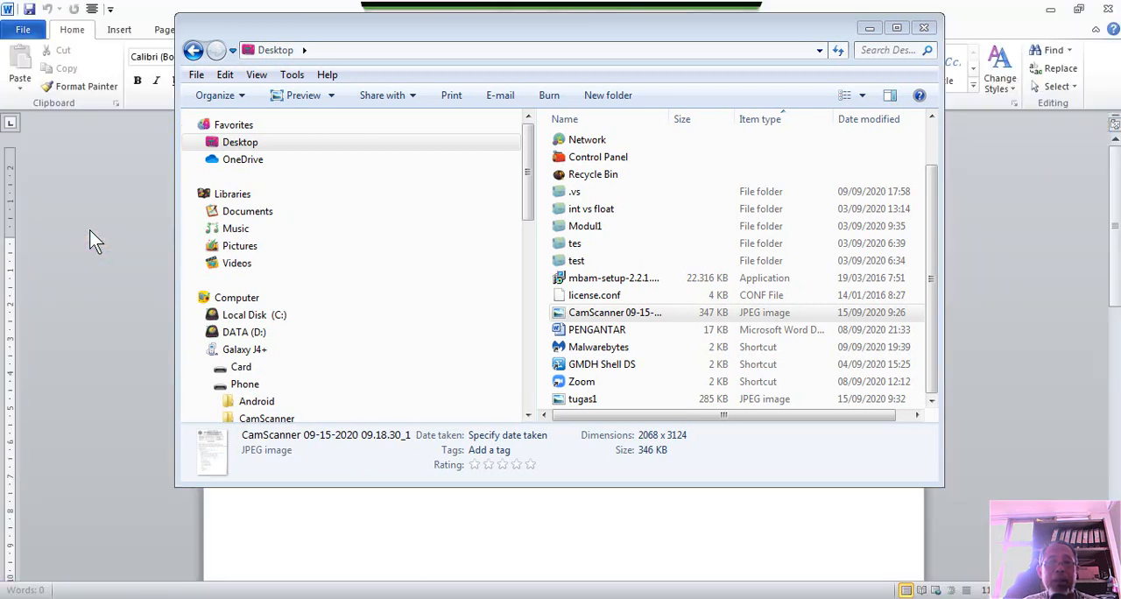
pyautogui.click(869, 27)
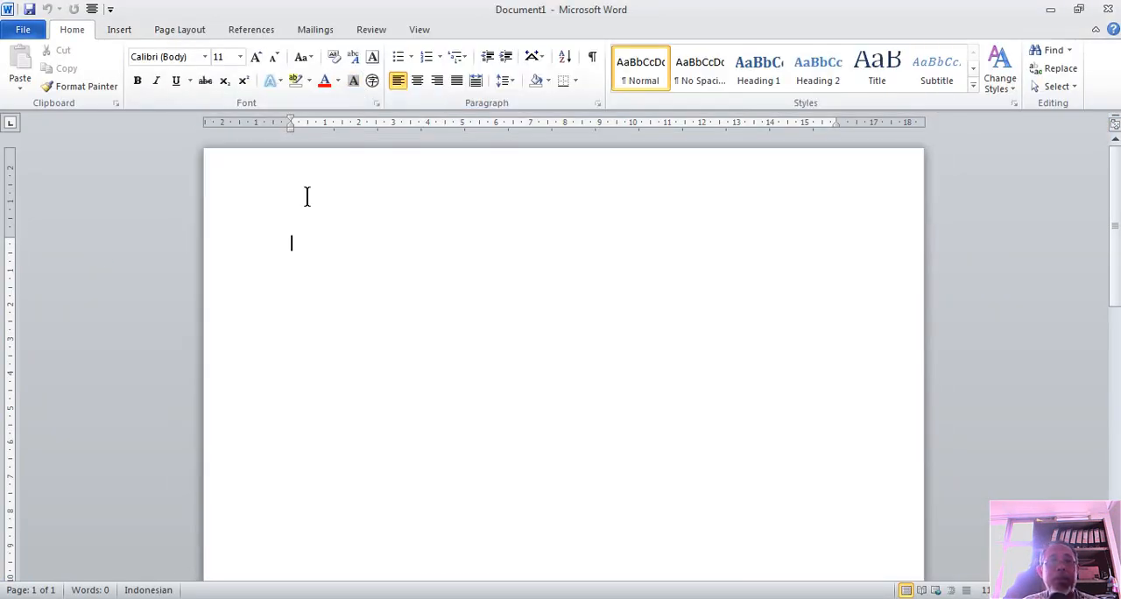
# Insert the tugas1 picture from the Desktop into the document and enlarge it to about 28,61 cm high by 18,94 cm wide
pyautogui.click(122, 31)
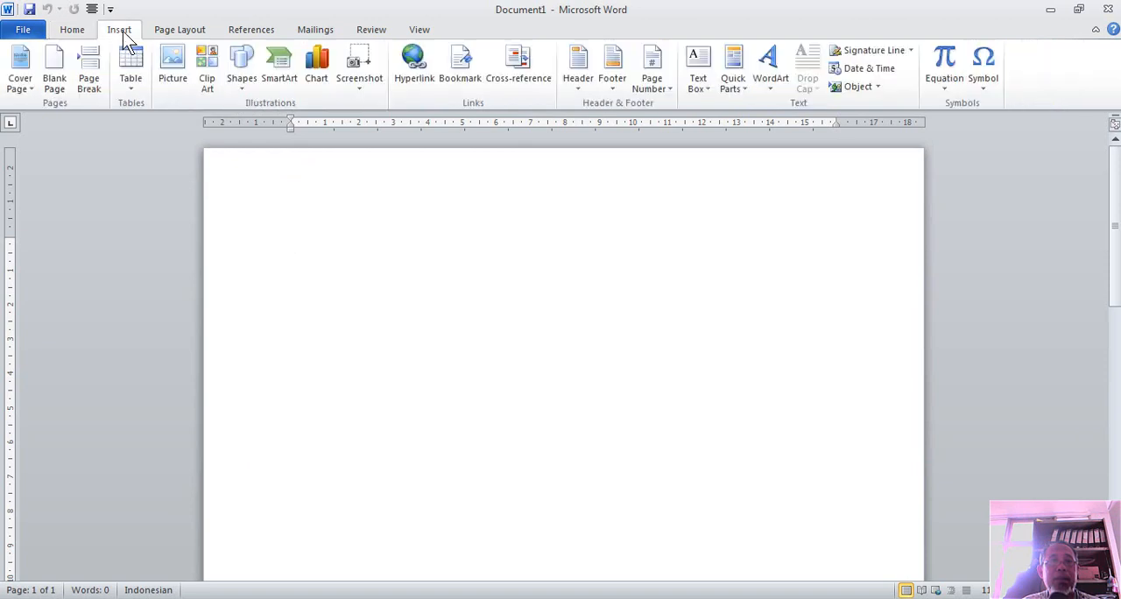
pyautogui.click(172, 68)
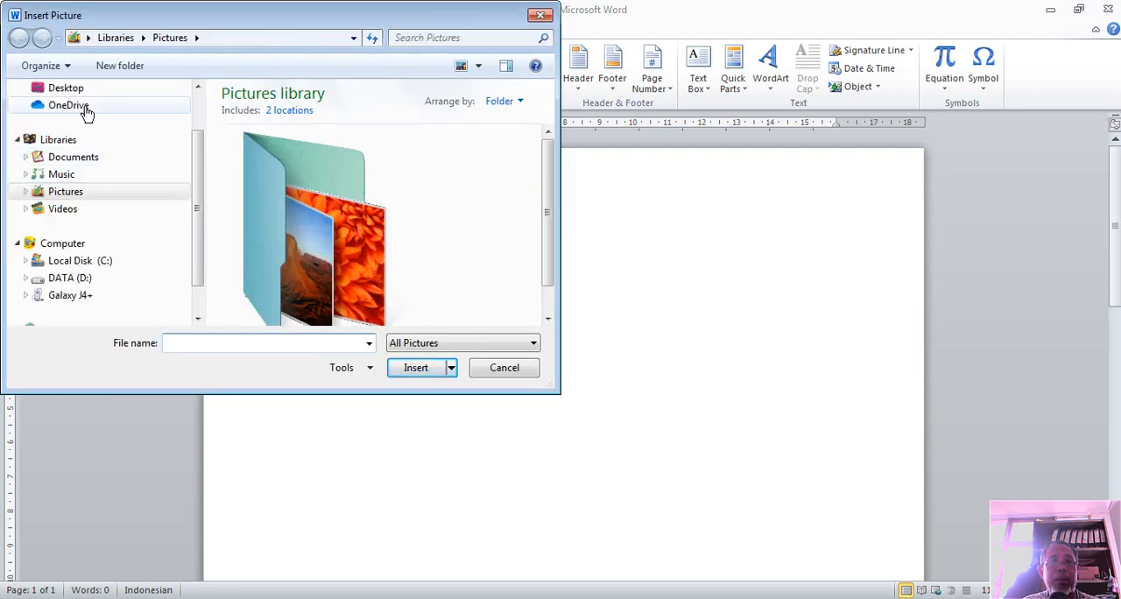
pyautogui.scroll(2, 82, 103)
pyautogui.click(79, 97)
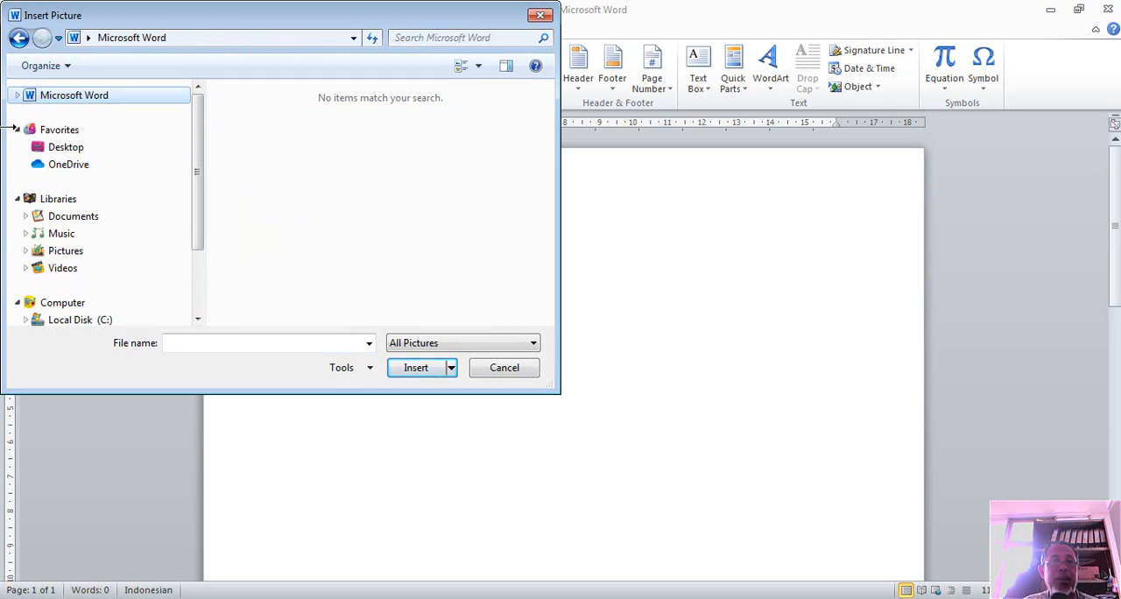
pyautogui.scroll(-3, 52, 157)
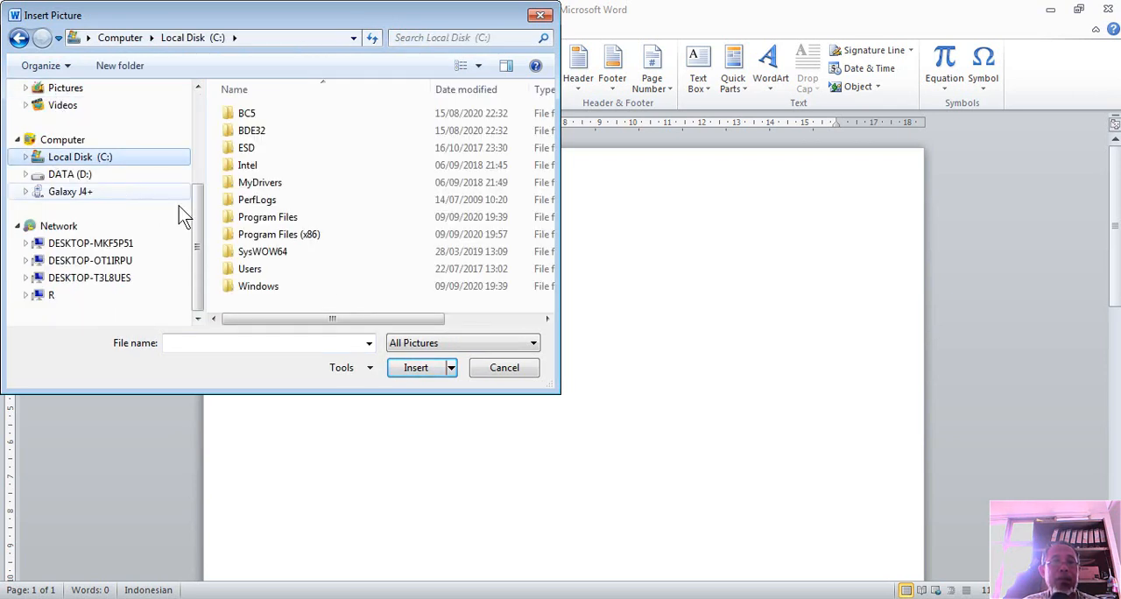
pyautogui.moveTo(202, 213); pyautogui.dragTo(197, 121)
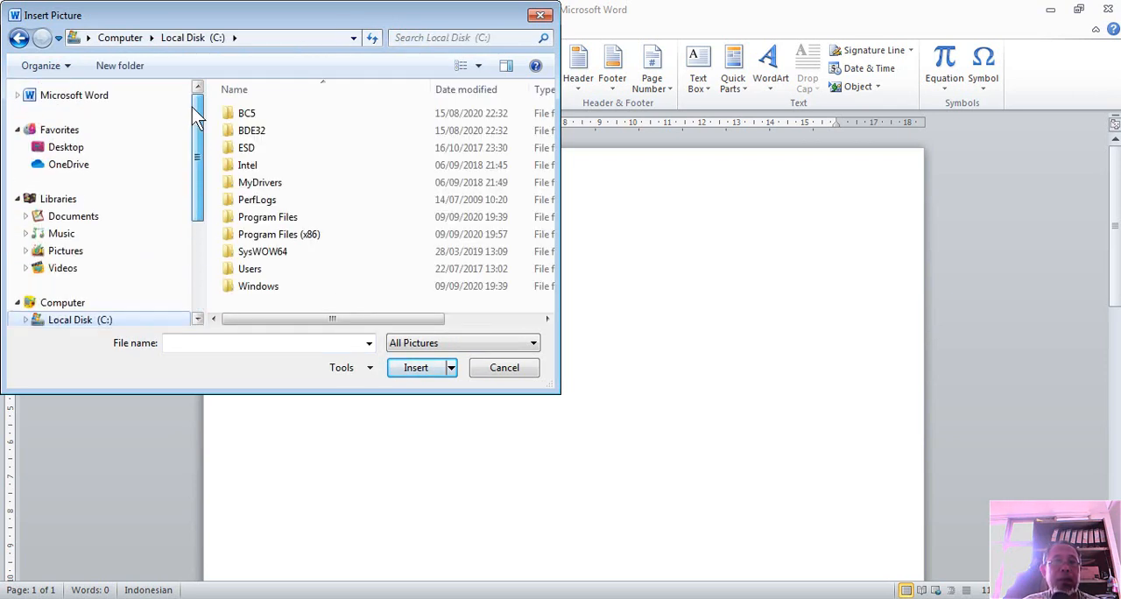
pyautogui.click(81, 152)
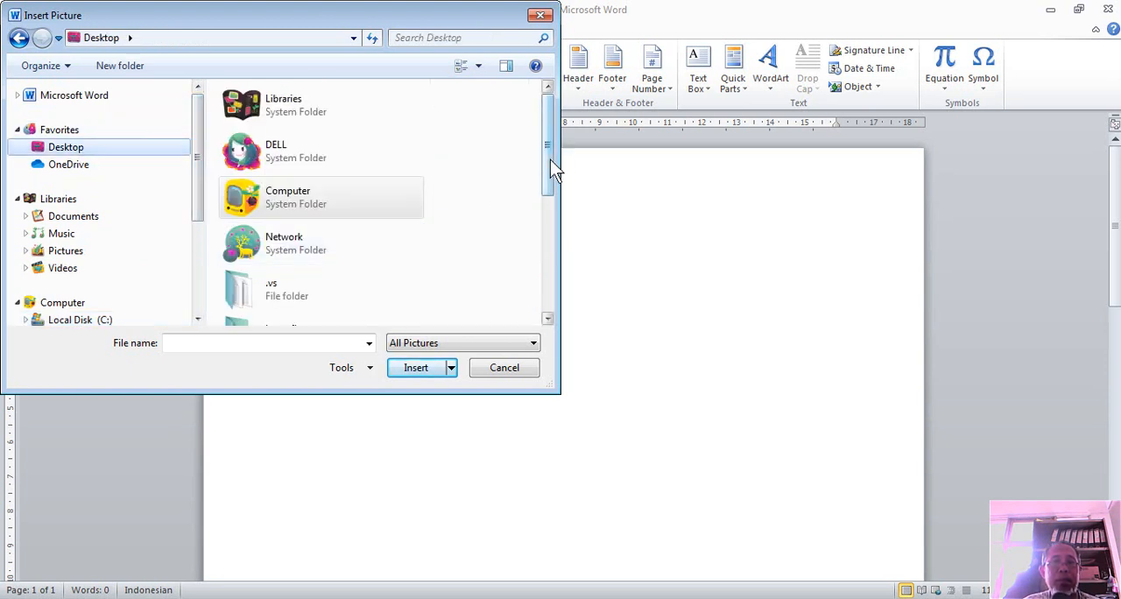
pyautogui.moveTo(549, 161); pyautogui.dragTo(561, 293)
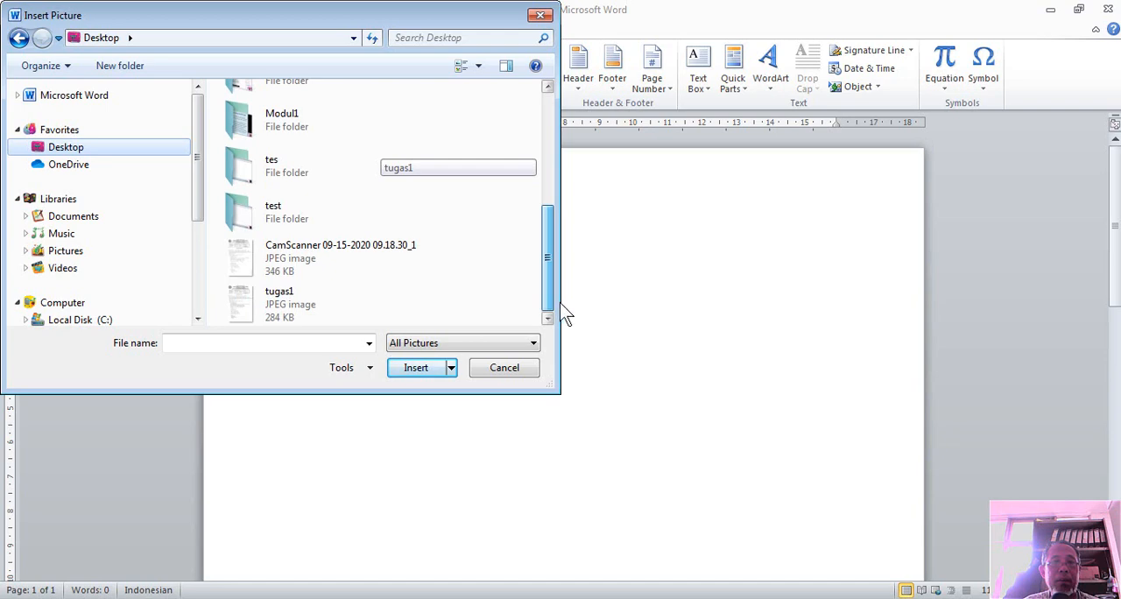
pyautogui.doubleClick(296, 309)
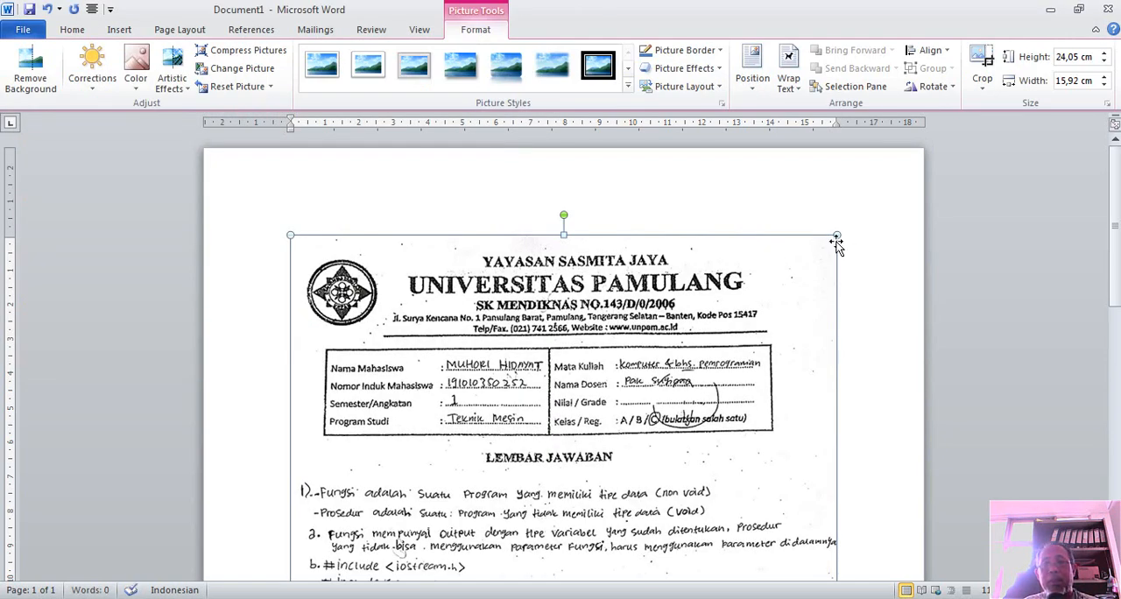
pyautogui.moveTo(873, 207); pyautogui.dragTo(890, 192)
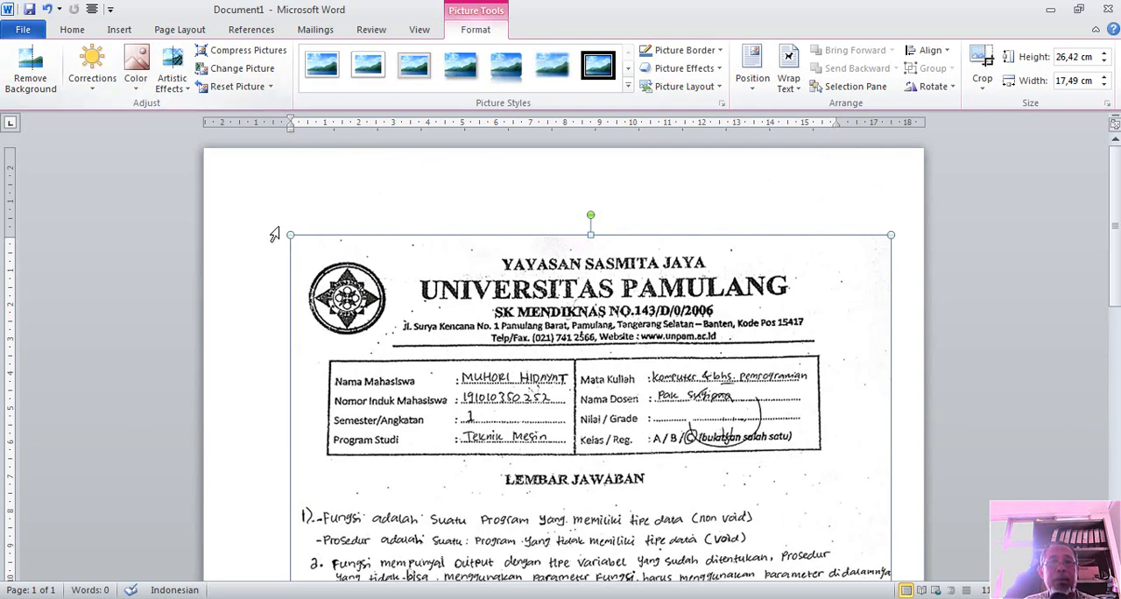
pyautogui.moveTo(290, 235); pyautogui.dragTo(241, 198)
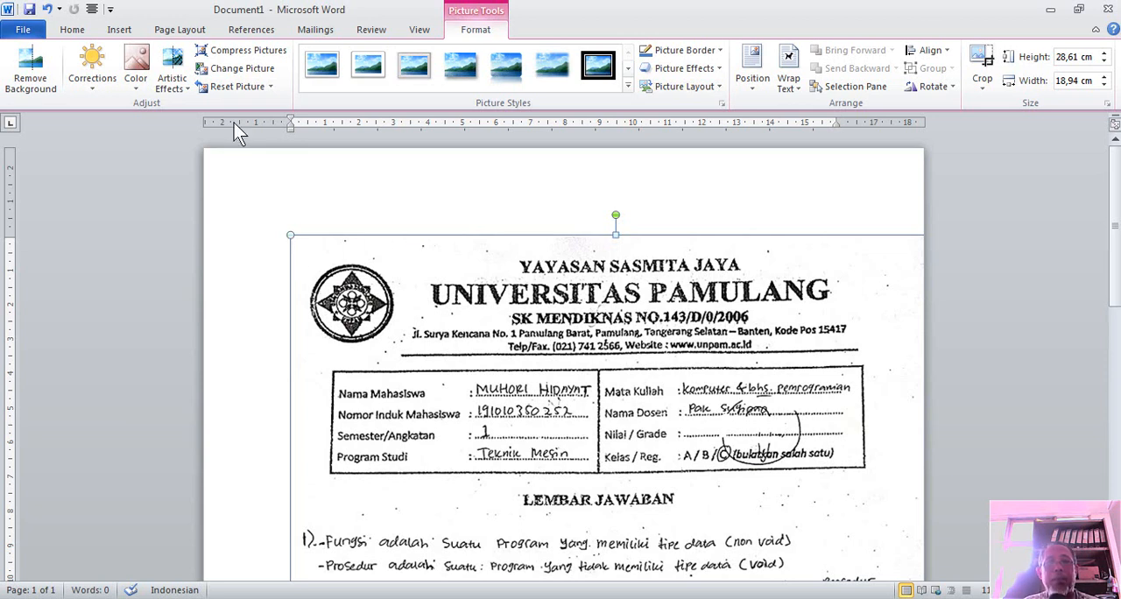
pyautogui.click(180, 31)
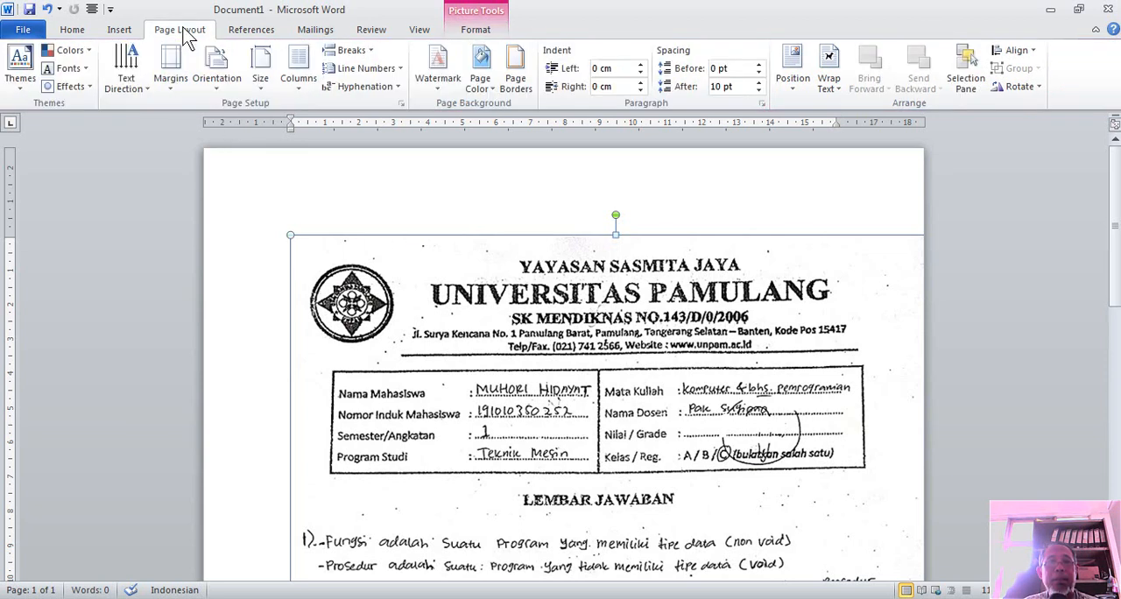
pyautogui.click(172, 70)
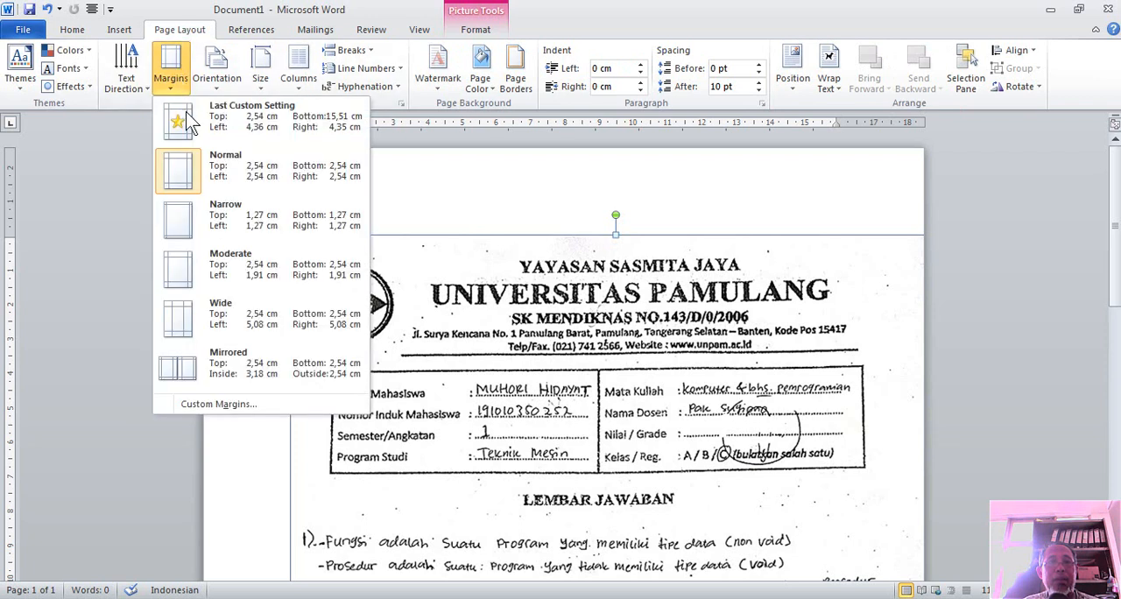
pyautogui.click(213, 405)
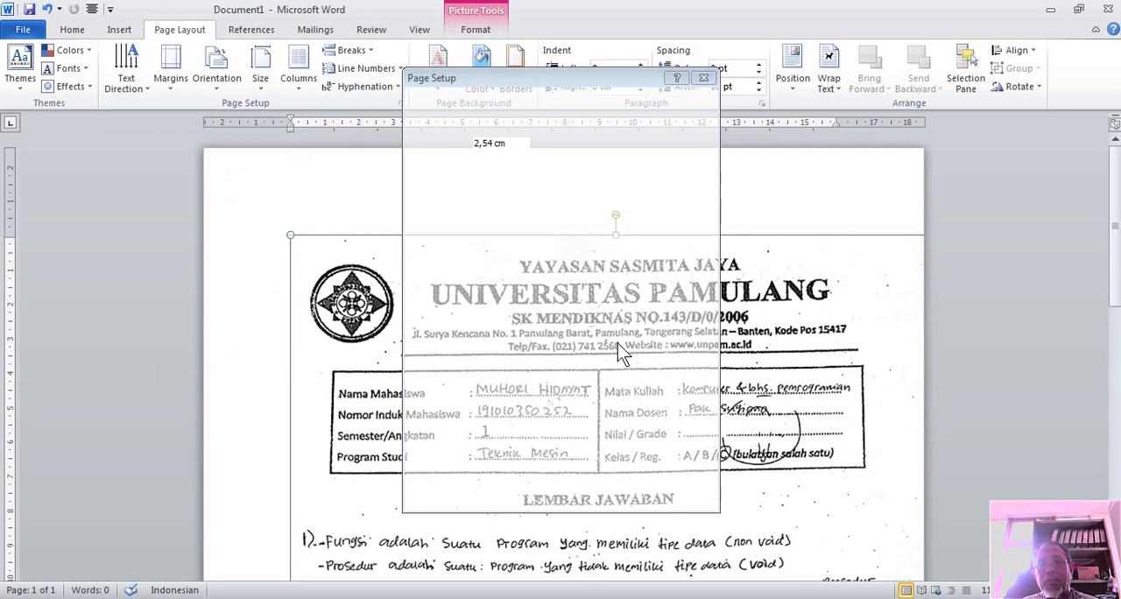
pyautogui.click(706, 79)
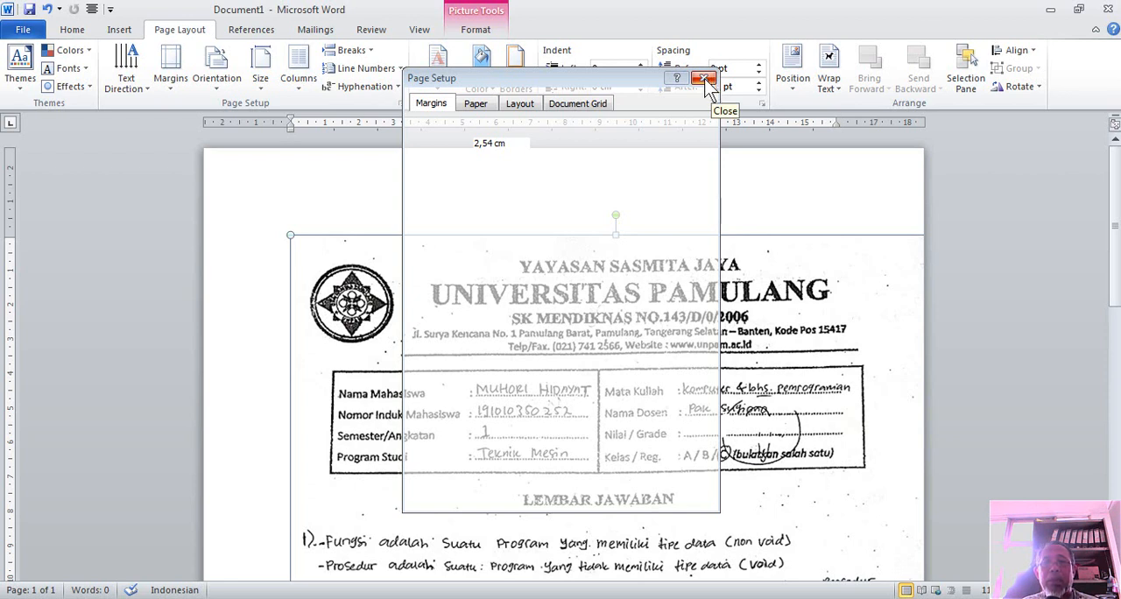
# Set the picture's text wrapping to Tight, then move and enlarge it to start at the page's top edge and span nearly the full page width
pyautogui.click(838, 94)
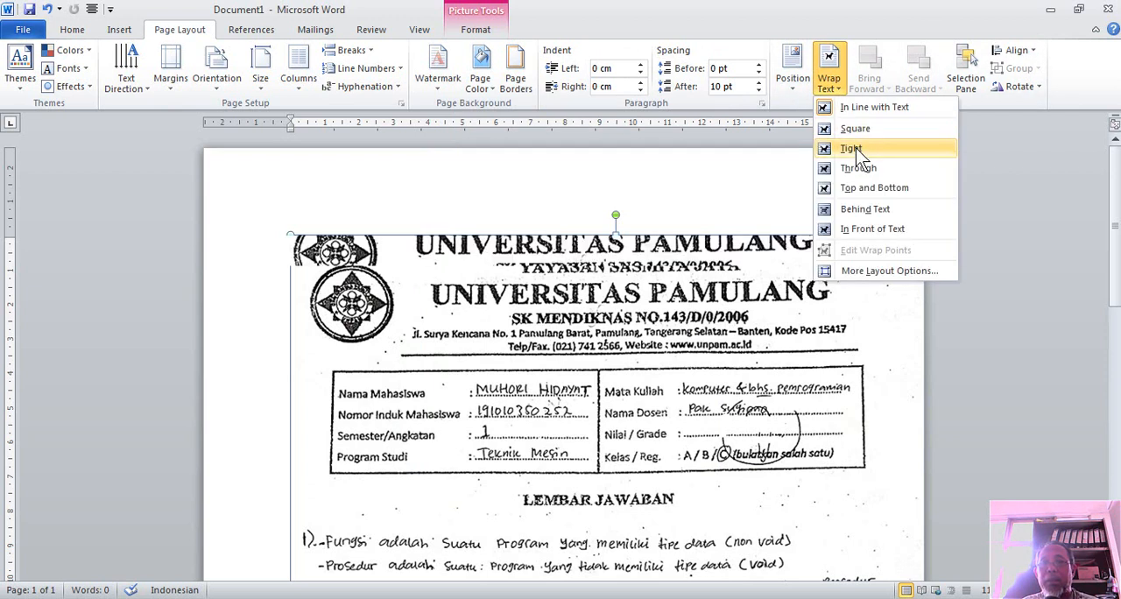
pyautogui.click(856, 149)
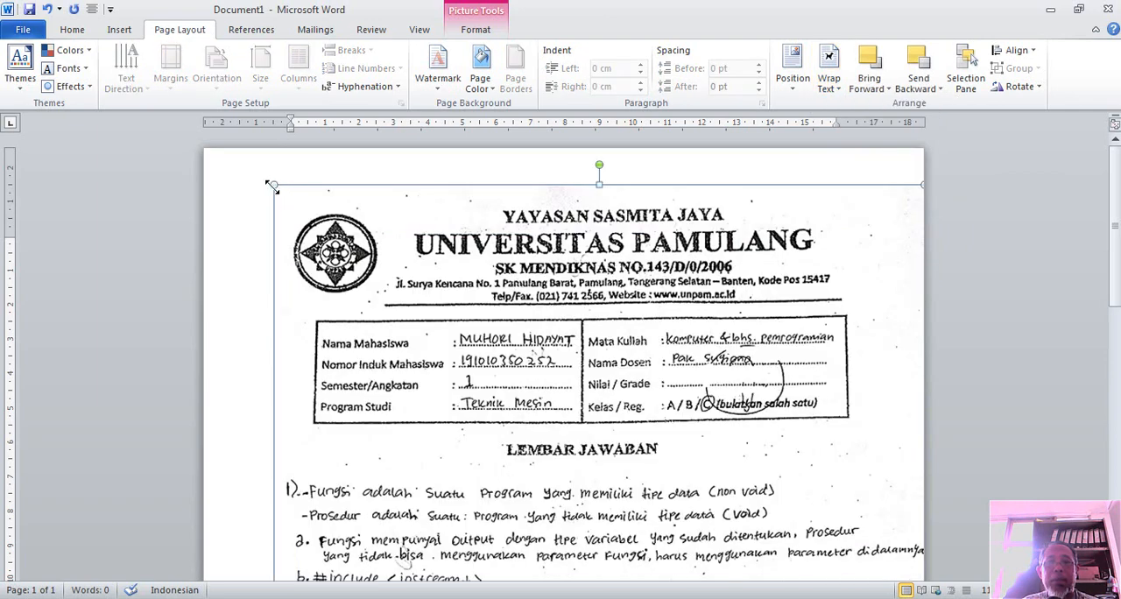
pyautogui.moveTo(251, 178); pyautogui.dragTo(226, 151)
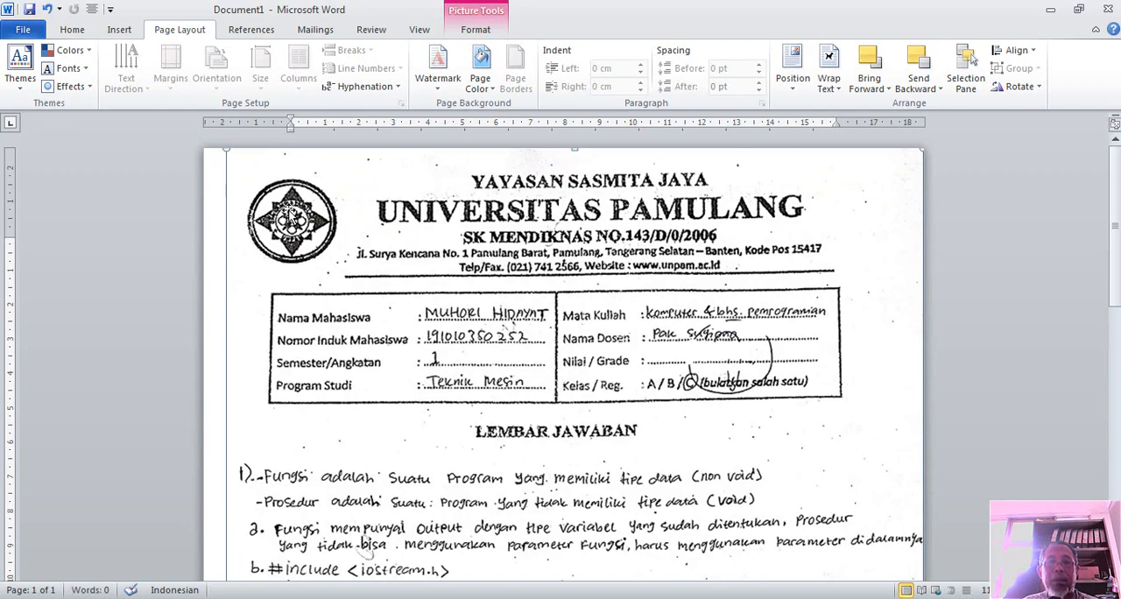
pyautogui.moveTo(287, 210)
pyautogui.mouseDown()
pyautogui.moveTo(283, 231)
pyautogui.moveTo(276, 221)
pyautogui.mouseUp()
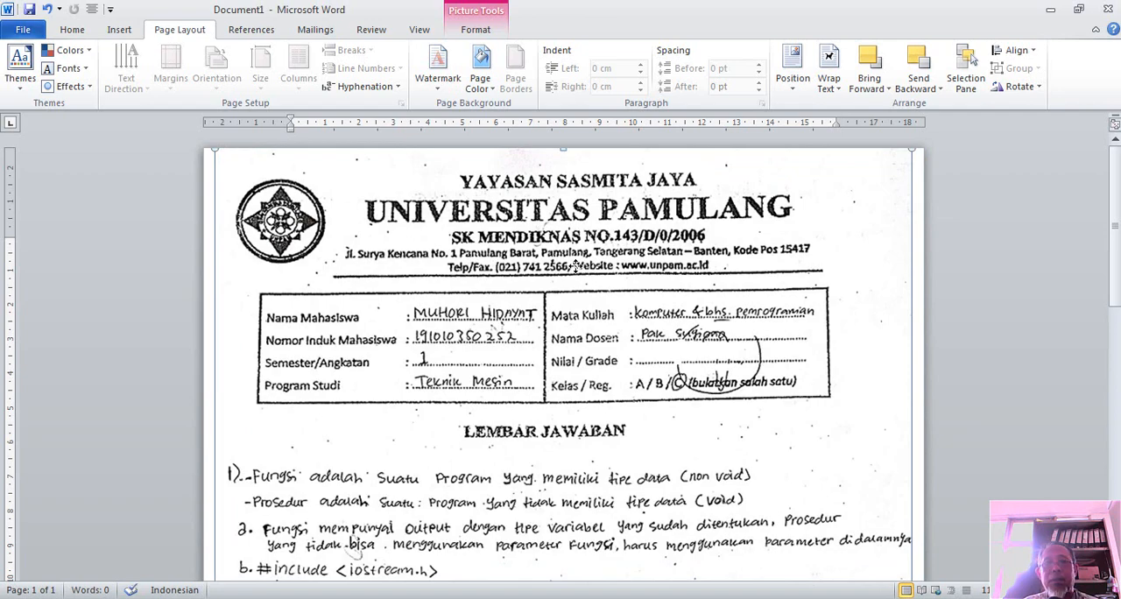
# Try to move the picture slightly lower on the page
pyautogui.rightClick(576, 270)
pyautogui.click(576, 275)
pyautogui.moveTo(575, 275)
pyautogui.mouseDown()
pyautogui.moveTo(575, 293)
pyautogui.moveTo(572, 282)
pyautogui.mouseUp()
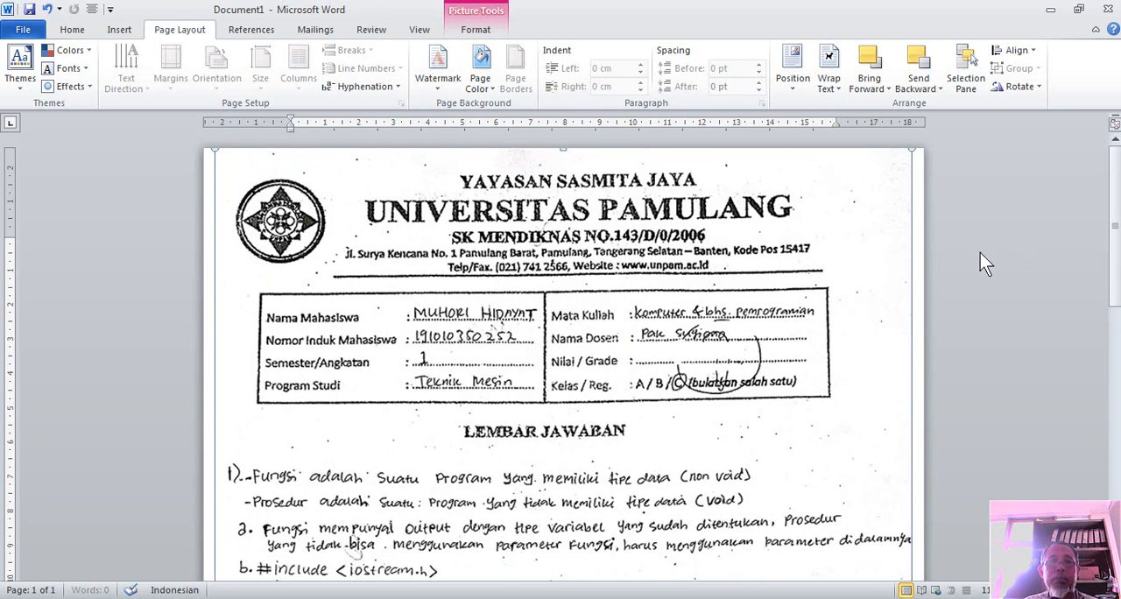
pyautogui.moveTo(637, 278); pyautogui.dragTo(636, 313)
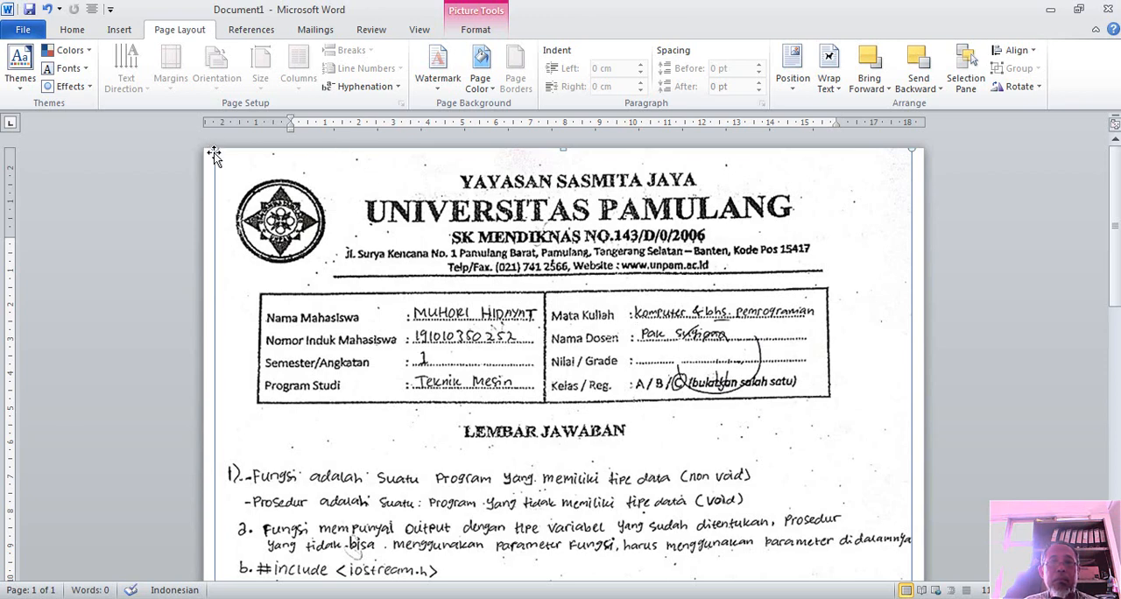
# Shrink the picture slightly from its upper-left corner and nudge it towards the page's left edge
pyautogui.moveTo(210, 148); pyautogui.dragTo(241, 215)
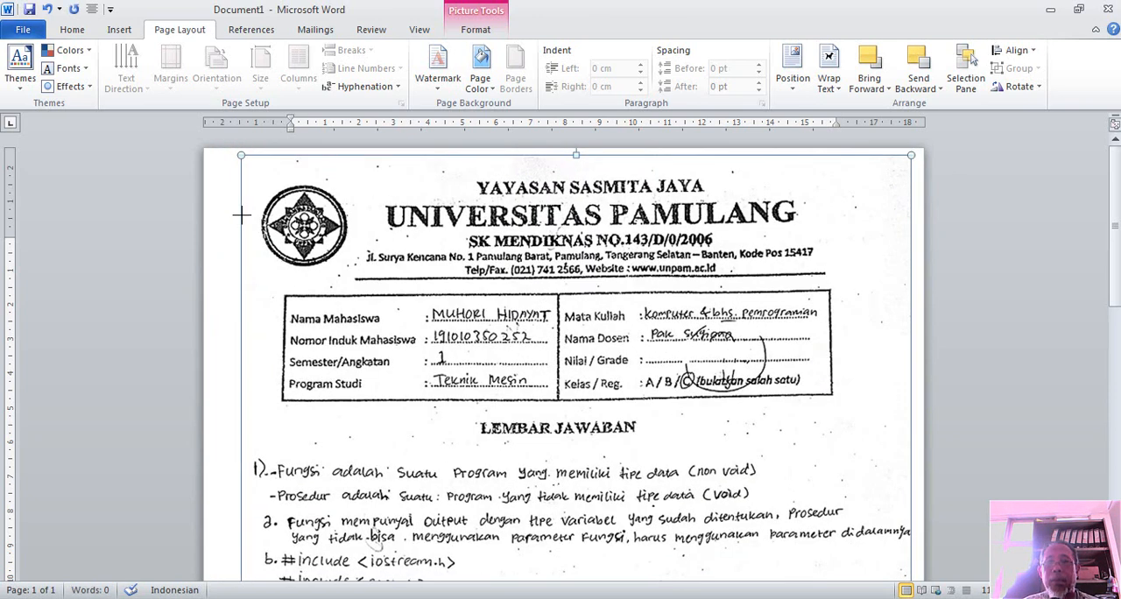
pyautogui.press('Left')
pyautogui.press('Left')
pyautogui.press('Left')
pyautogui.press('Left')
pyautogui.press('Left')
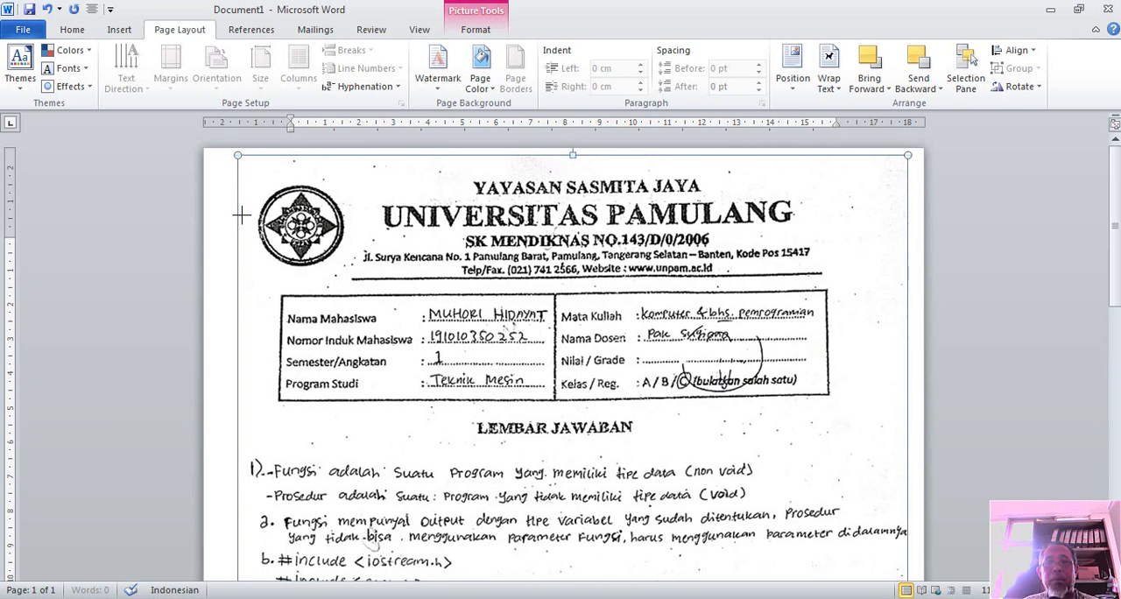
pyautogui.press('Left')
pyautogui.press('Left')
pyautogui.press('Left')
pyautogui.press('Left')
pyautogui.press('Left')
pyautogui.press('Left')
pyautogui.press('Left')
pyautogui.press('Left')
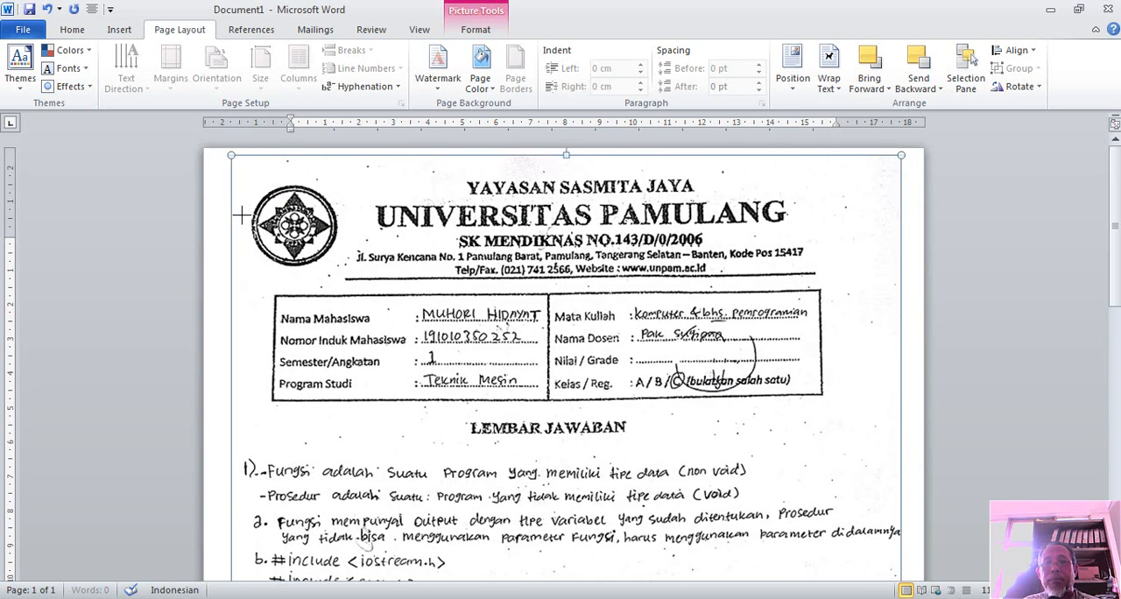
pyautogui.press('Left')
pyautogui.press('Left')
pyautogui.press('Left')
pyautogui.press('Left')
pyautogui.press('Left')
pyautogui.press('Left')
pyautogui.press('Left')
pyautogui.press('Left')
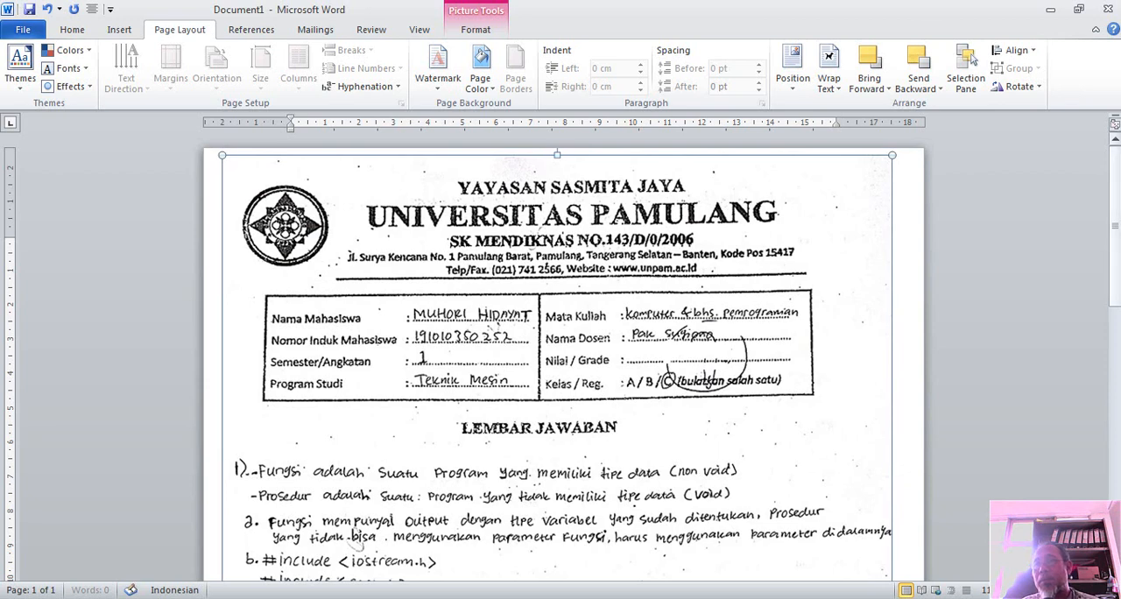
# Shrink the picture from its upper-right corner, leaving space below the page's top edge, and nudge it right to roughly centre it
pyautogui.moveTo(1116, 295)
pyautogui.mouseDown()
pyautogui.moveTo(1117, 509)
pyautogui.moveTo(1106, 293)
pyautogui.mouseUp()
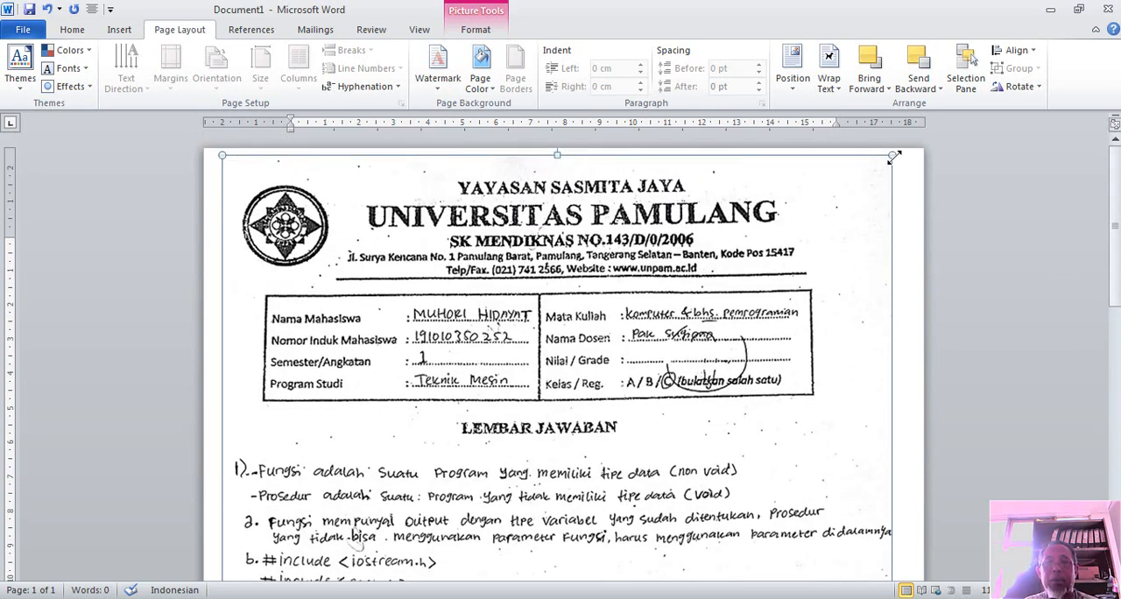
pyautogui.moveTo(894, 156); pyautogui.dragTo(866, 194)
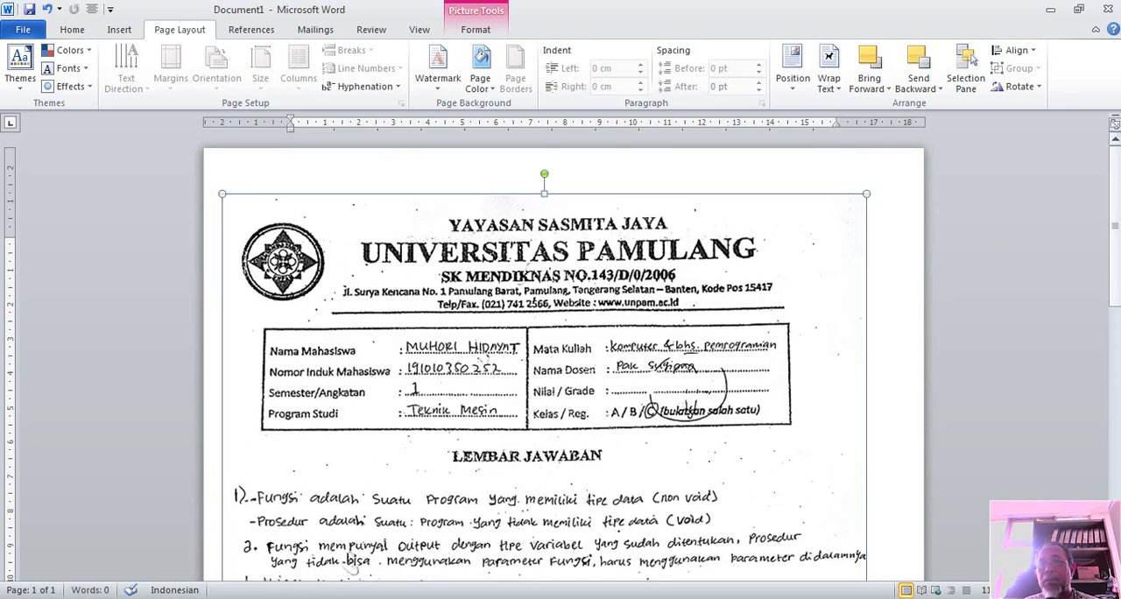
pyautogui.press('Right')
pyautogui.press('Right')
pyautogui.press('Right')
pyautogui.press('Right')
pyautogui.press('Right')
pyautogui.press('Right')
pyautogui.press('Right')
pyautogui.press('Right')
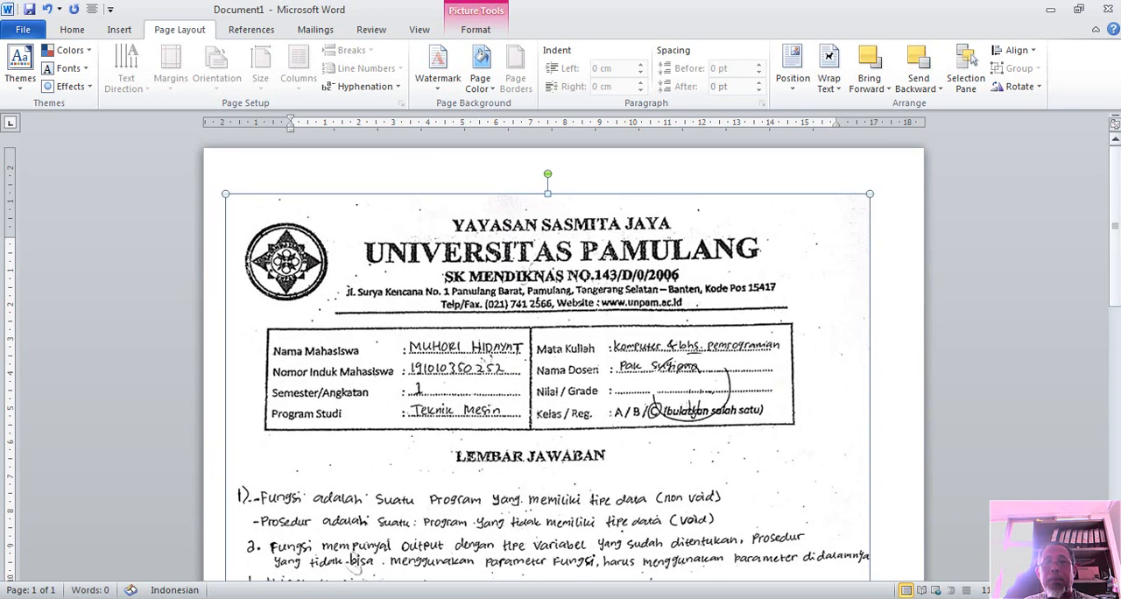
pyautogui.press('Right')
pyautogui.press('Right')
pyautogui.press('Right')
pyautogui.press('Right')
pyautogui.press('Right')
pyautogui.press('Right')
pyautogui.press('Right')
pyautogui.press('Right')
pyautogui.press('Right')
pyautogui.press('Right')
pyautogui.press('Right')
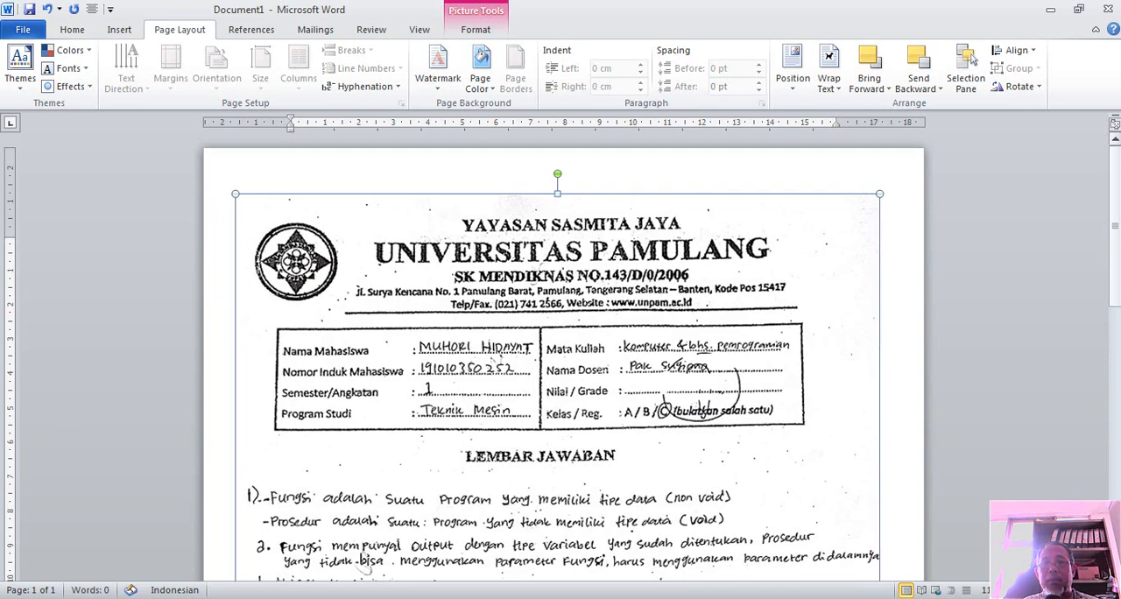
pyautogui.press('Right')
pyautogui.press('Right')
pyautogui.press('Right')
pyautogui.press('Right')
pyautogui.press('Right')
pyautogui.press('Right')
pyautogui.press('Right')
pyautogui.press('Right')
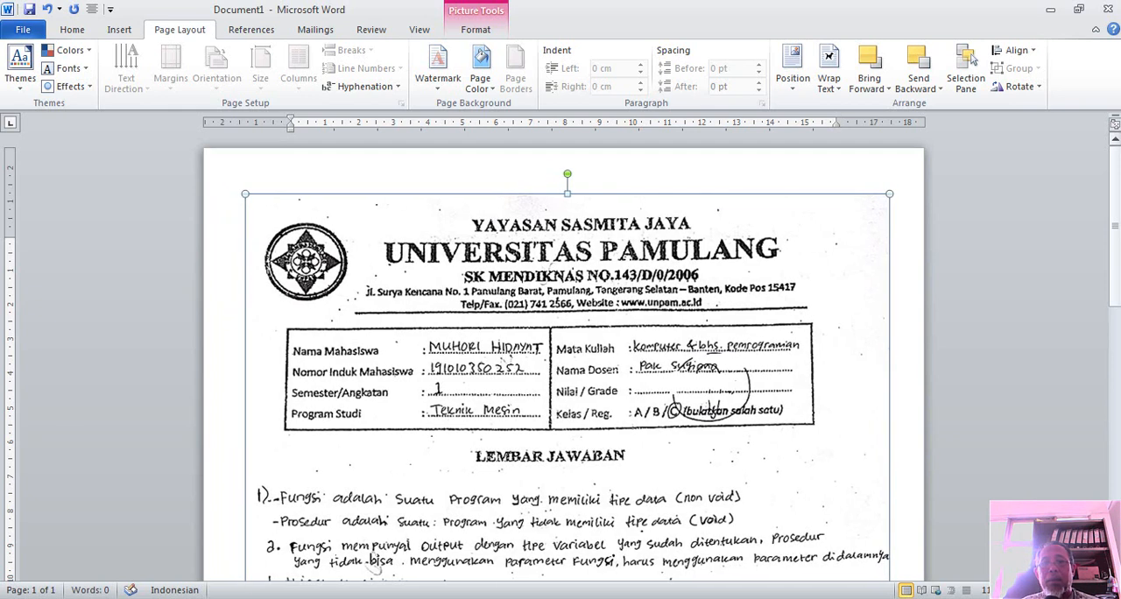
pyautogui.moveTo(1113, 187); pyautogui.dragTo(1118, 401)
pyautogui.scroll(8, 1097, 289)
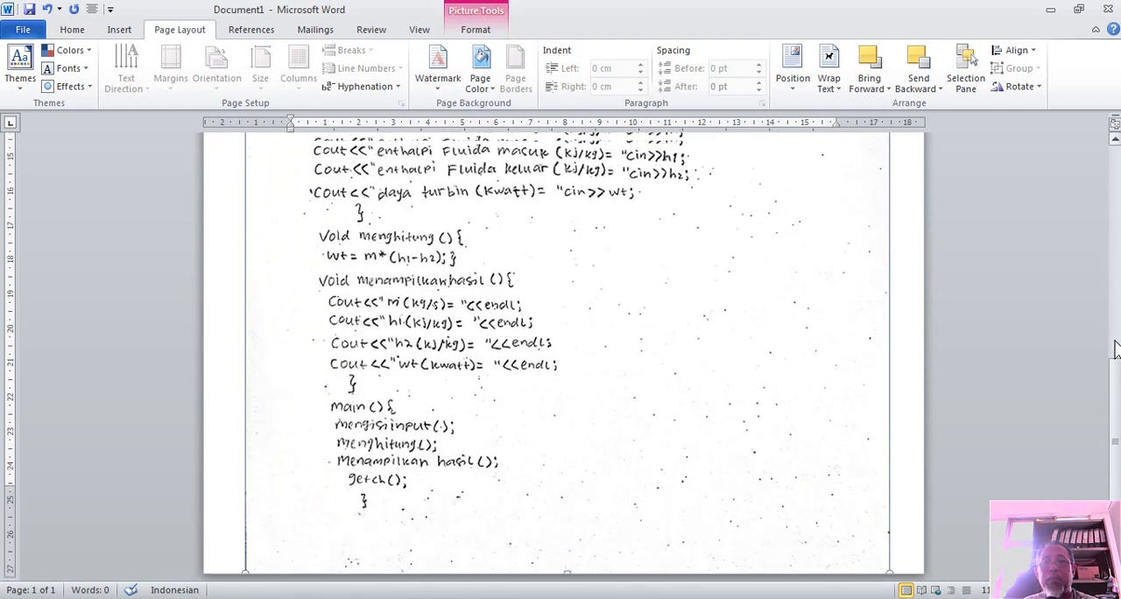
pyautogui.scroll(4, 1095, 254)
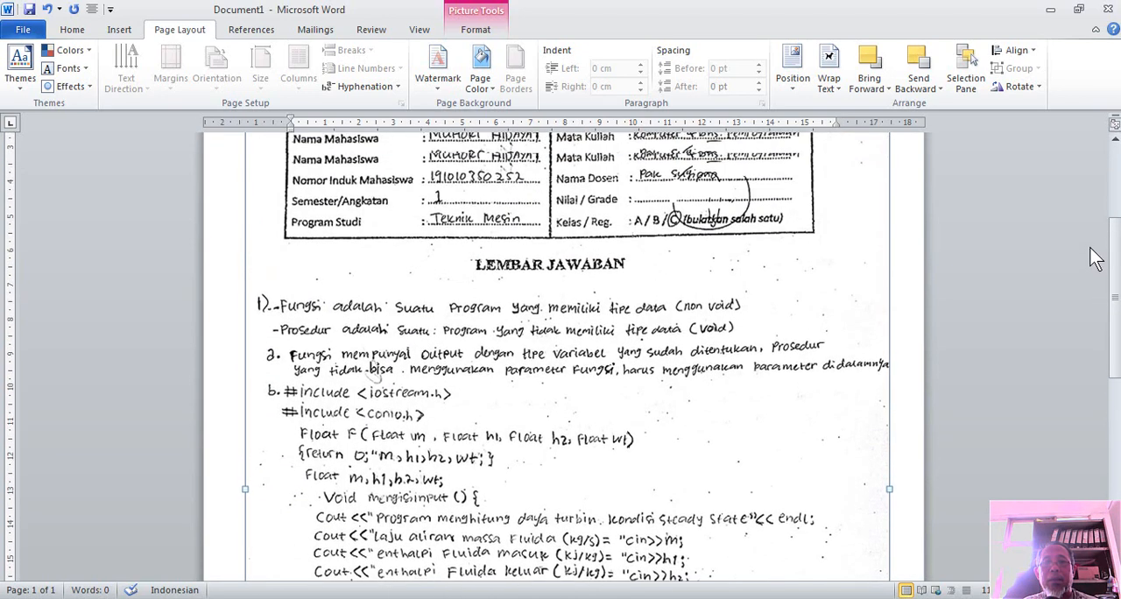
# Nudge the picture upward in small increments until only a narrow gap remains below the page's top edge
pyautogui.scroll(2, 1080, 204)
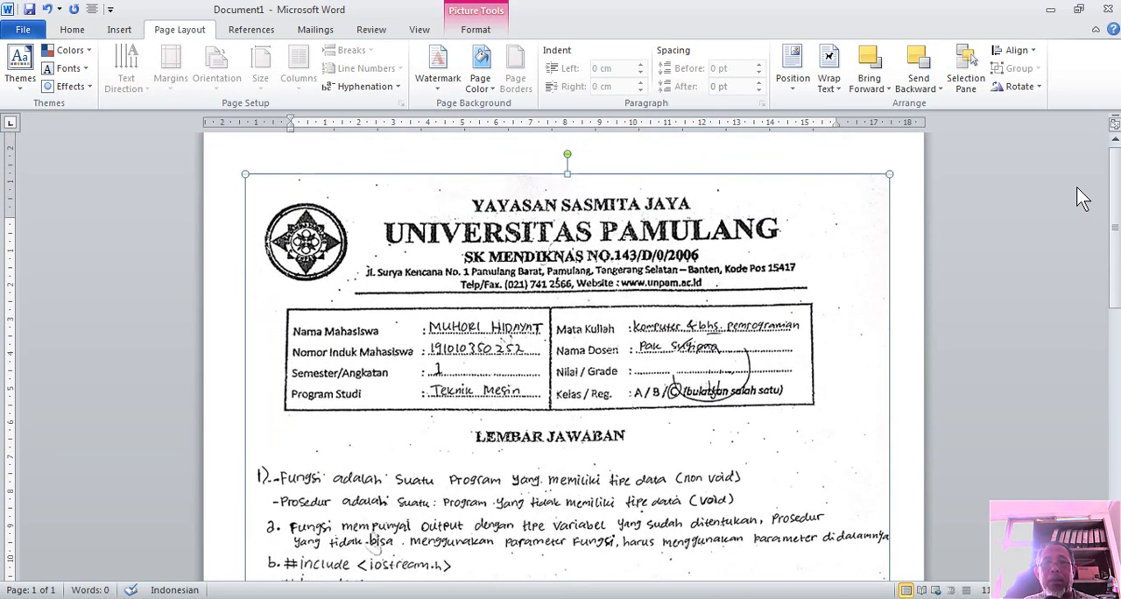
pyautogui.hotkey('ctrl', 'Up')
pyautogui.hotkey('ctrl', 'Up')
pyautogui.hotkey('ctrl', 'Up')
pyautogui.hotkey('ctrl', 'Up')
pyautogui.hotkey('ctrl', 'Up')
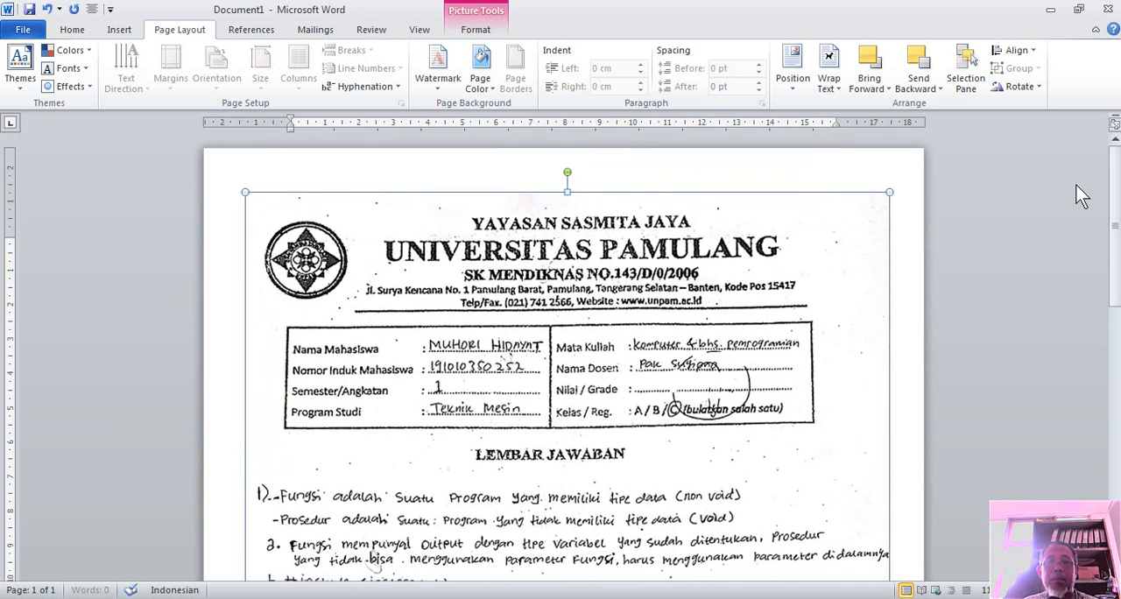
pyautogui.hotkey('ctrl', 'Up')
pyautogui.hotkey('ctrl', 'Up')
pyautogui.hotkey('ctrl', 'Up')
pyautogui.hotkey('ctrl', 'Up')
pyautogui.hotkey('ctrl', 'Up')
pyautogui.hotkey('ctrl', 'Up')
pyautogui.hotkey('ctrl', 'Up')
pyautogui.hotkey('ctrl', 'Up')
pyautogui.hotkey('ctrl', 'Up')
pyautogui.hotkey('ctrl', 'Up')
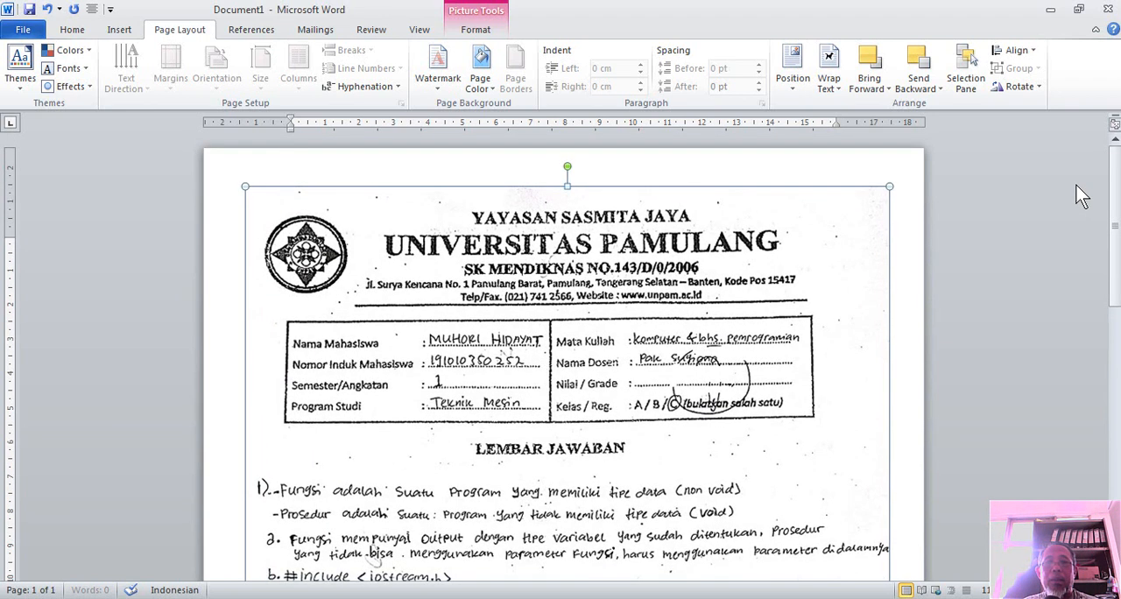
pyautogui.hotkey('ctrl', 'Up')
pyautogui.hotkey('ctrl', 'Up')
pyautogui.hotkey('ctrl', 'Up')
pyautogui.hotkey('ctrl', 'Up')
pyautogui.hotkey('ctrl', 'Up')
pyautogui.hotkey('ctrl', 'Up')
pyautogui.hotkey('ctrl', 'Up')
pyautogui.hotkey('ctrl', 'Up')
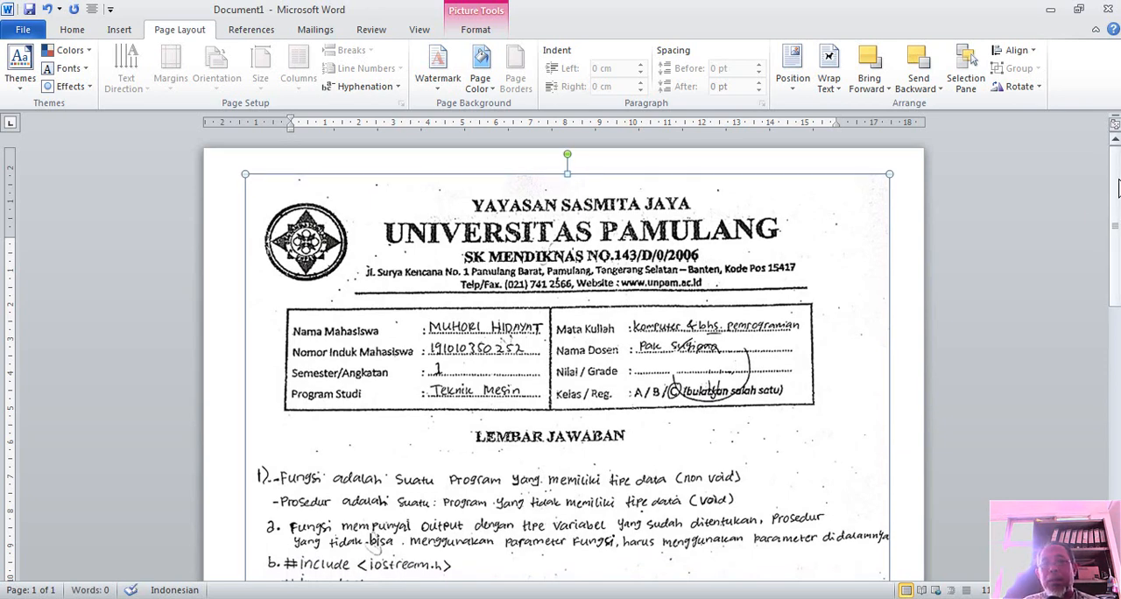
pyautogui.moveTo(1118, 187); pyautogui.dragTo(1103, 171)
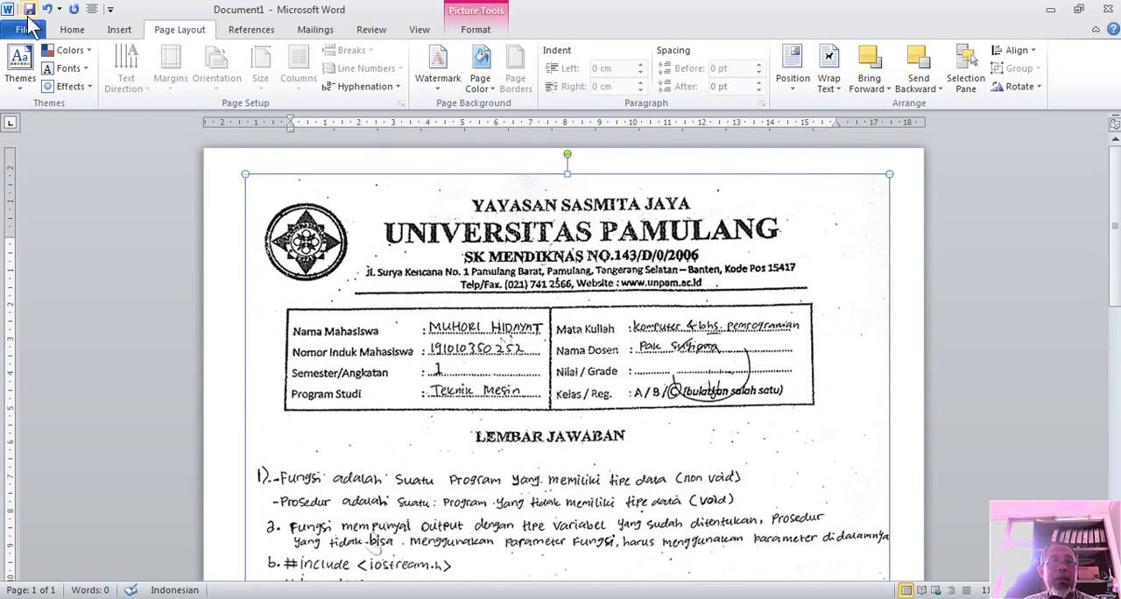
# Save the document to the Desktop as a PDF named tugas1, with standard optimization and opening after publishing
pyautogui.click(26, 32)
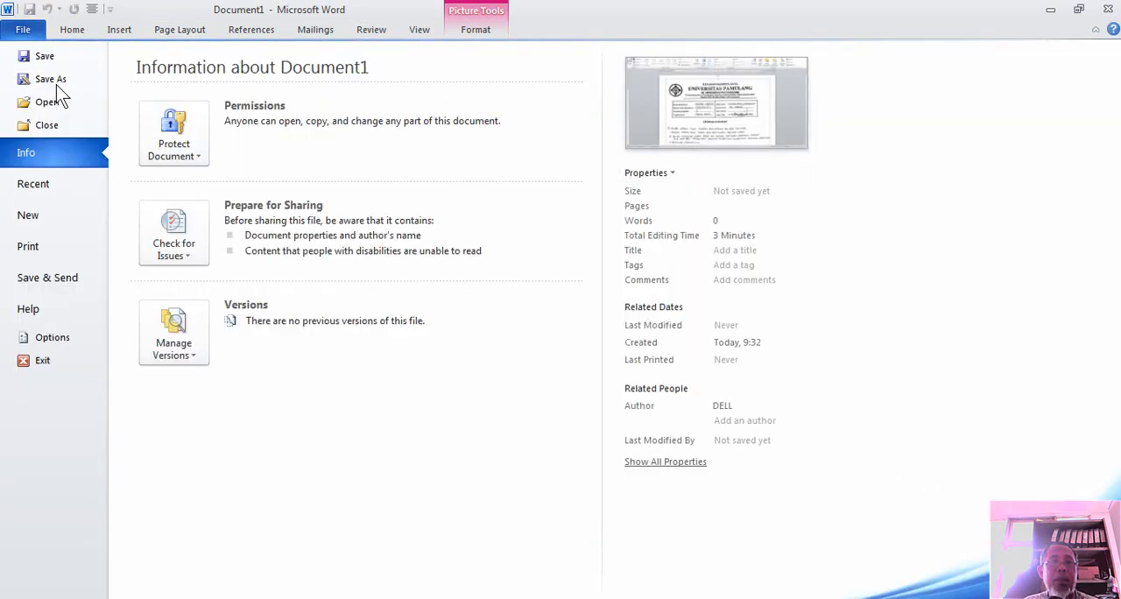
pyautogui.click(57, 85)
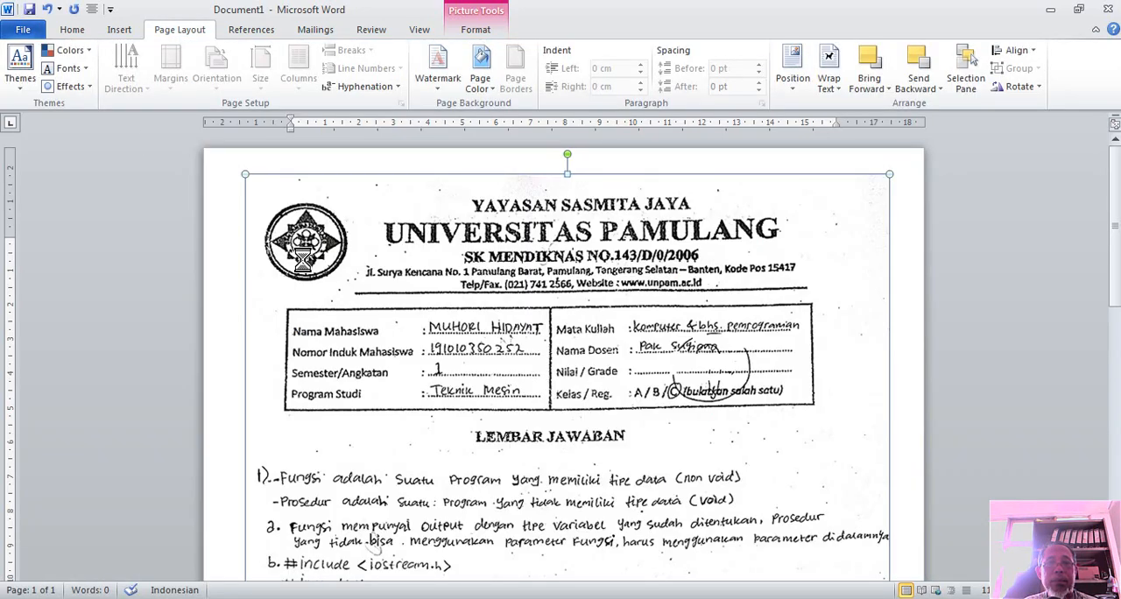
pyautogui.click(263, 385)
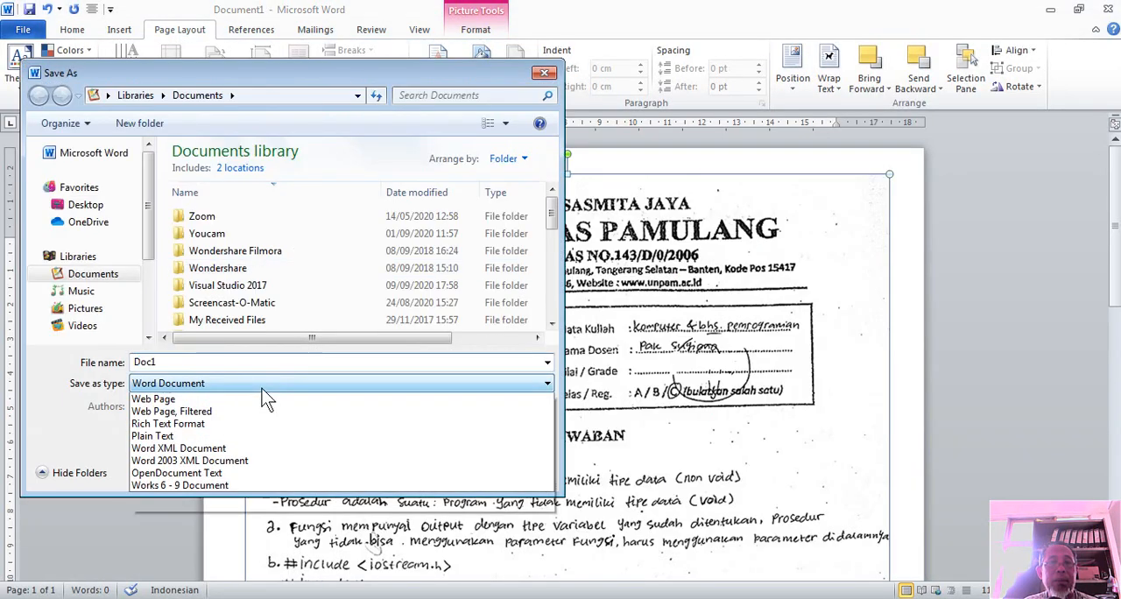
pyautogui.click(202, 474)
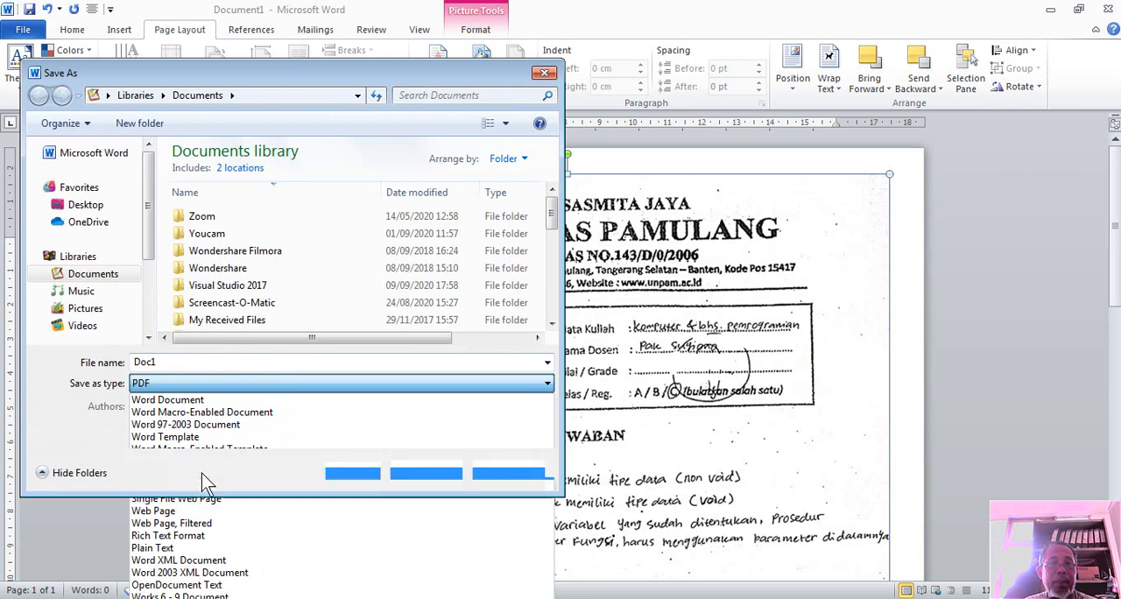
pyautogui.click(98, 206)
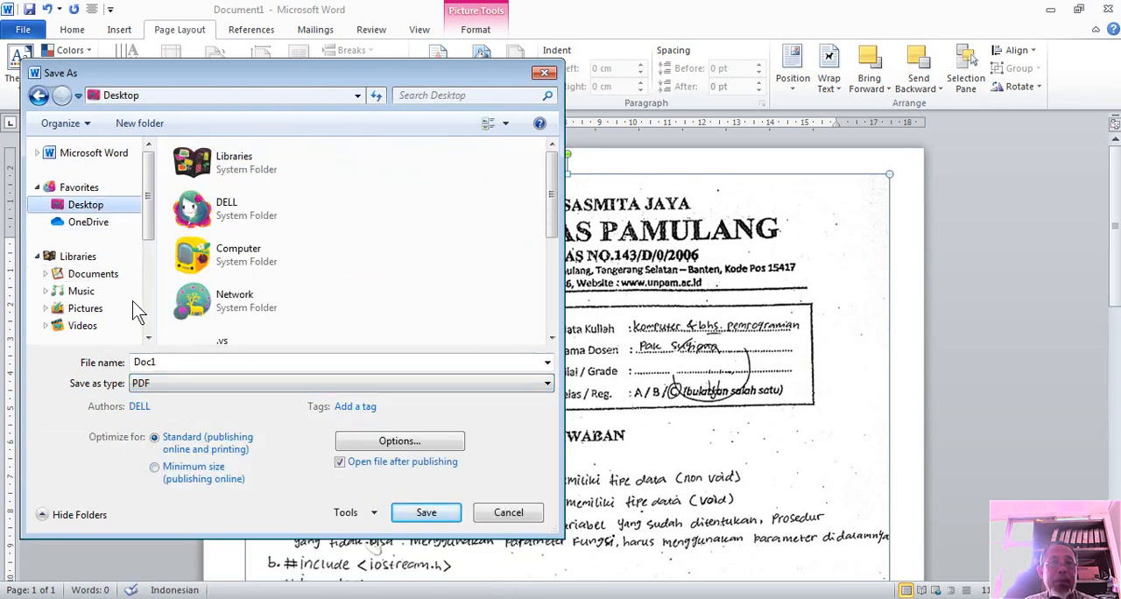
pyautogui.doubleClick(156, 361)
pyautogui.write('tugas1')
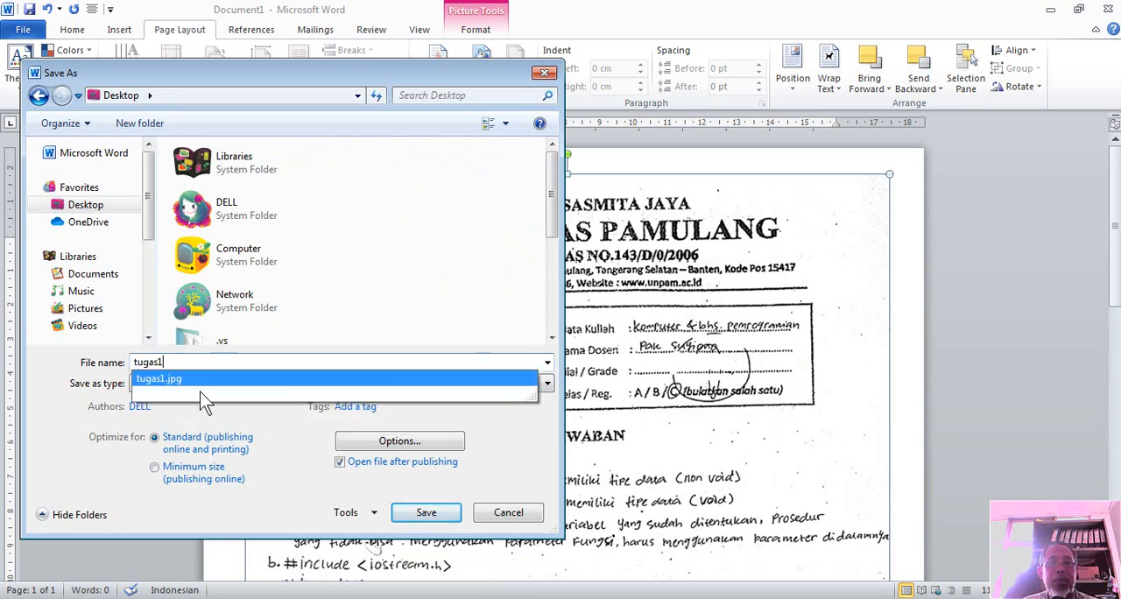
pyautogui.click(441, 515)
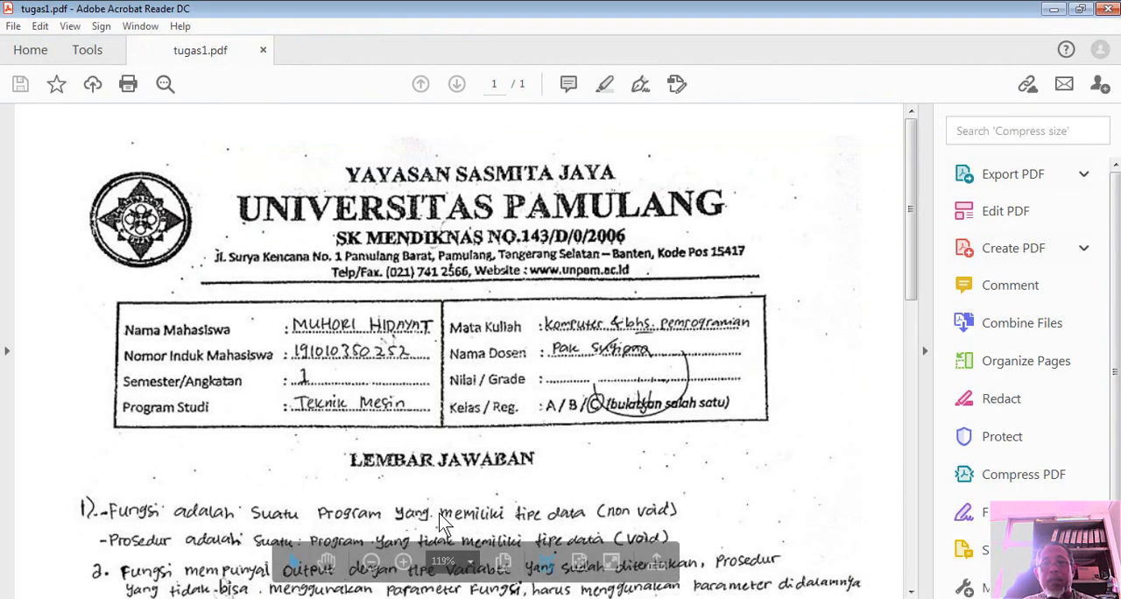
# Close the published PDF in Acrobat Reader, then close the Word document without saving its changes
pyautogui.click(1107, 10)
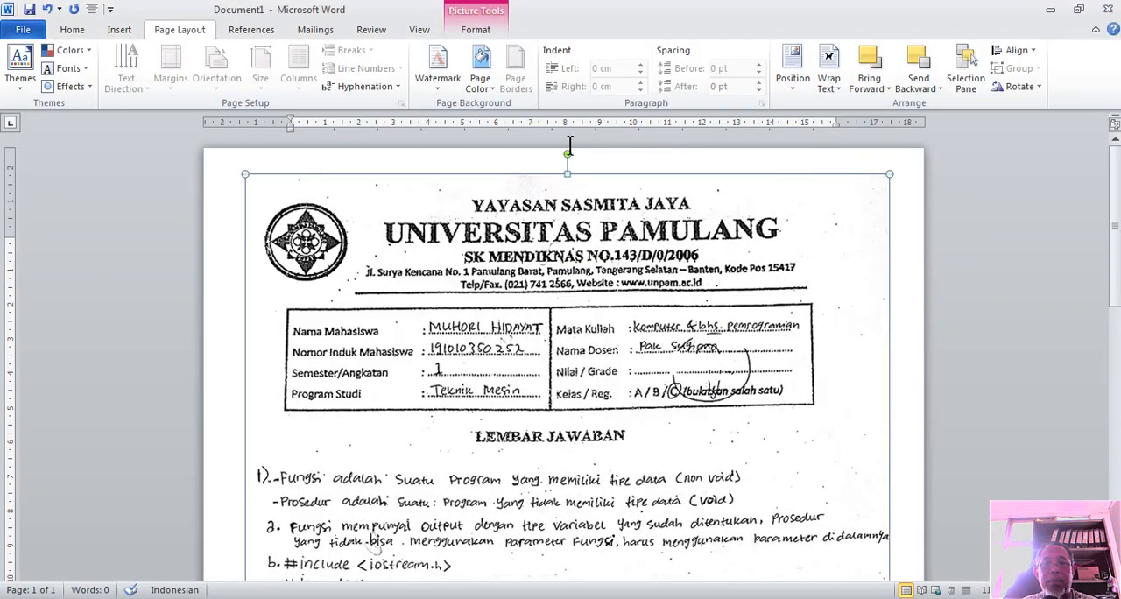
pyautogui.click(1107, 10)
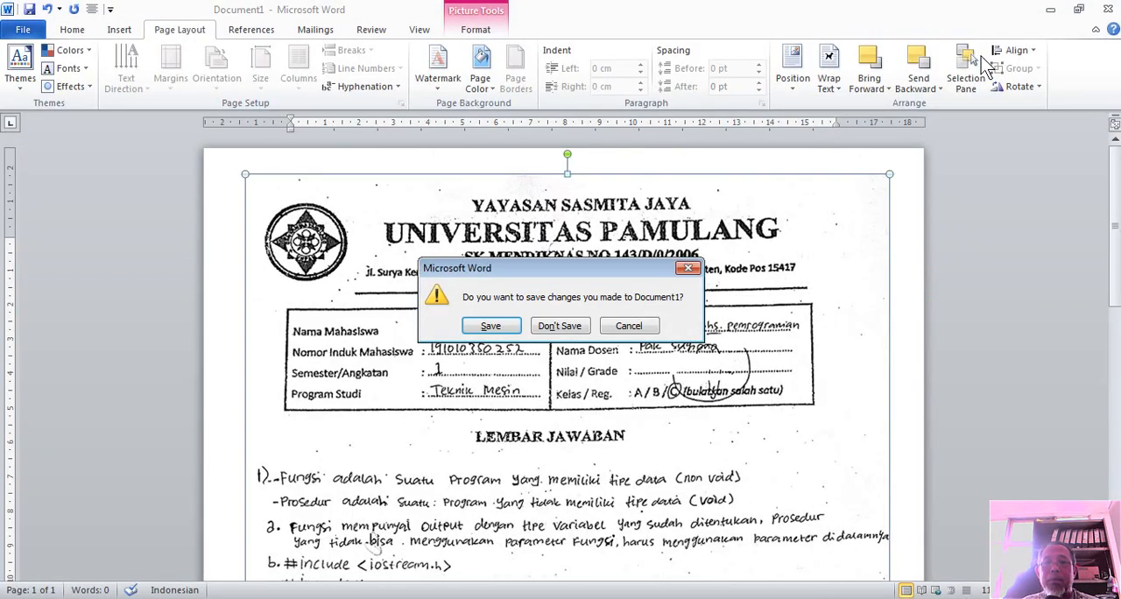
pyautogui.click(560, 325)
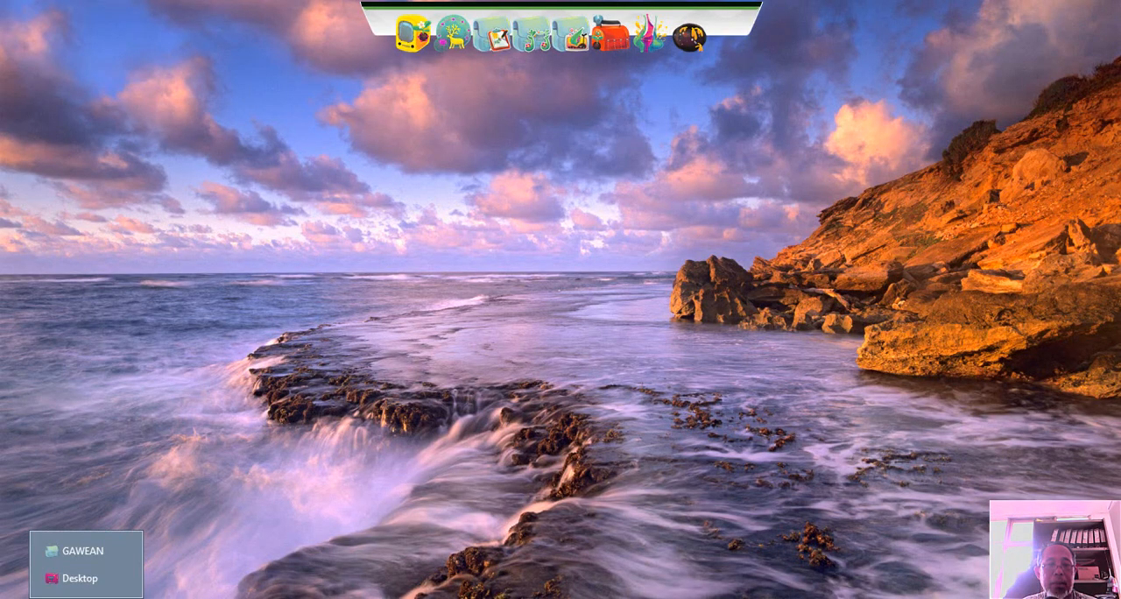
# Switch to the Desktop folder window in Windows Explorer, check the tugas1 PDF's file details, and minimize the window
pyautogui.click(96, 580)
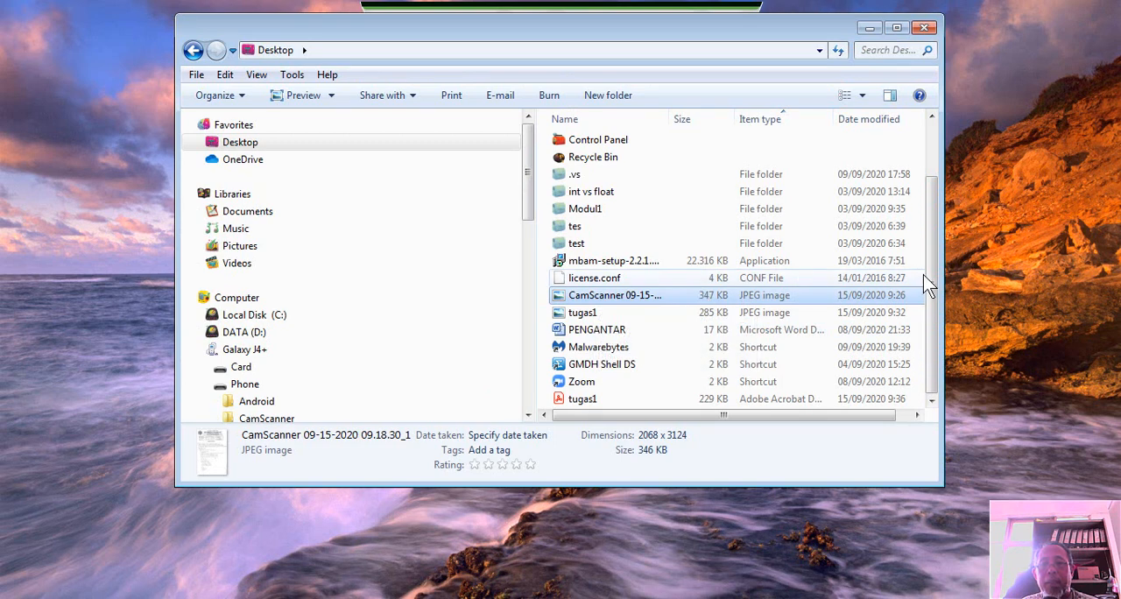
pyautogui.click(704, 400)
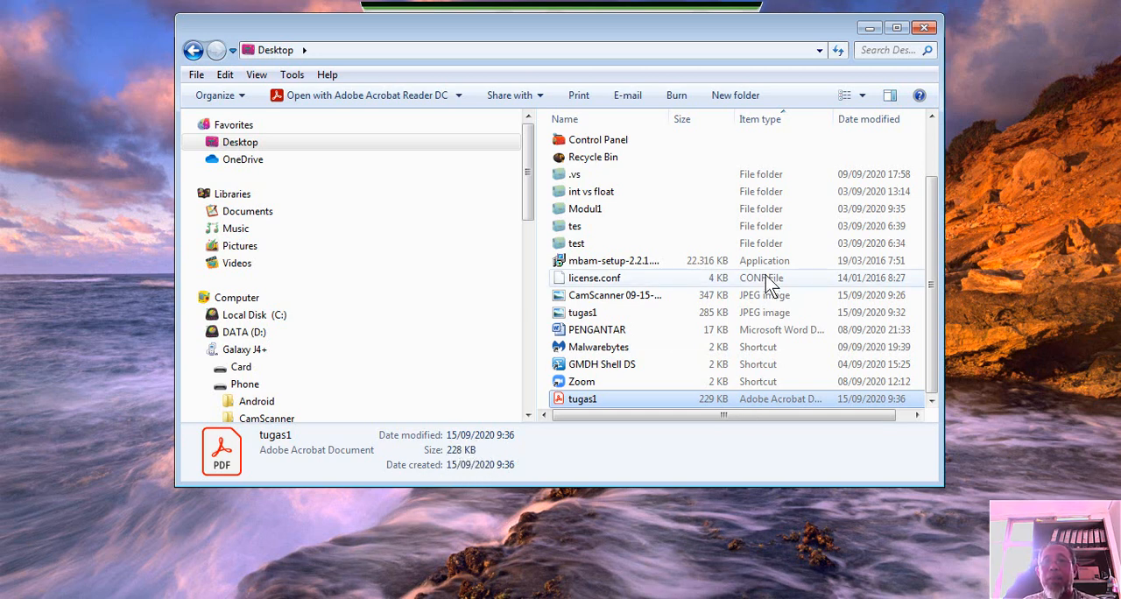
pyautogui.click(867, 28)
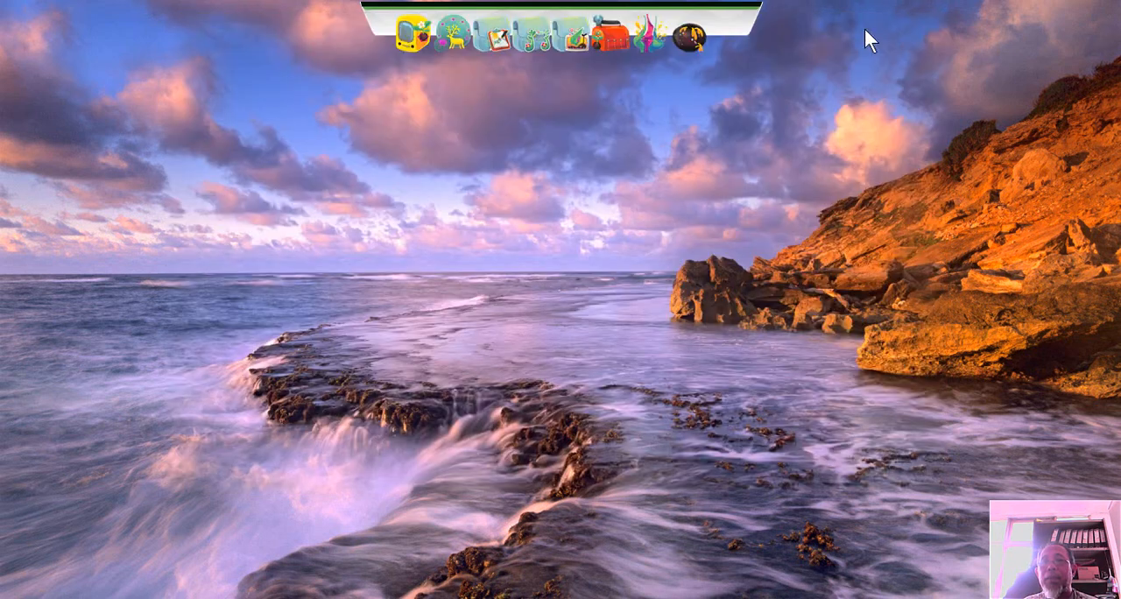